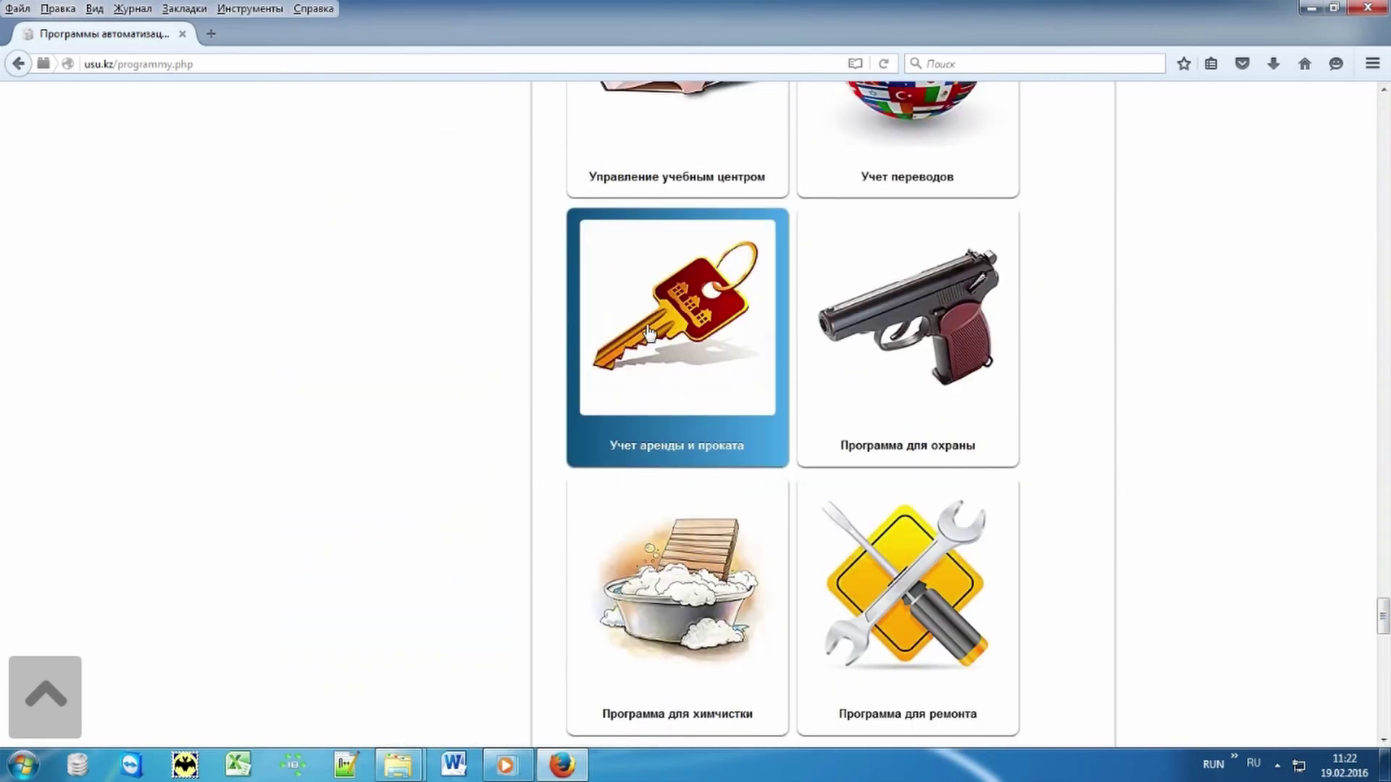
# Step: Open the Учет аренды и проката product page in the usu.kz catalogue
pyautogui.click(656, 334)
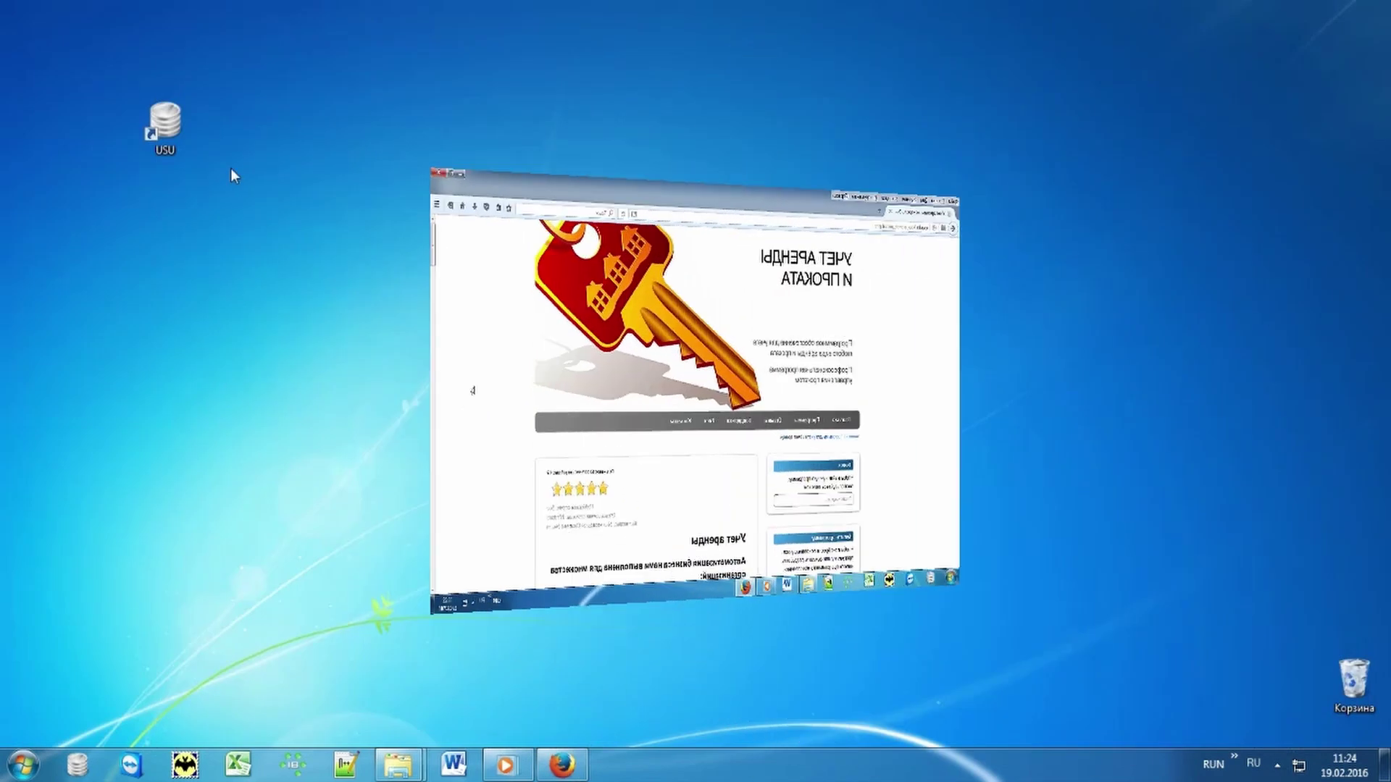
# Step: Launch USU and sign in with the user name and the MAIN role
pyautogui.doubleClick(188, 116)
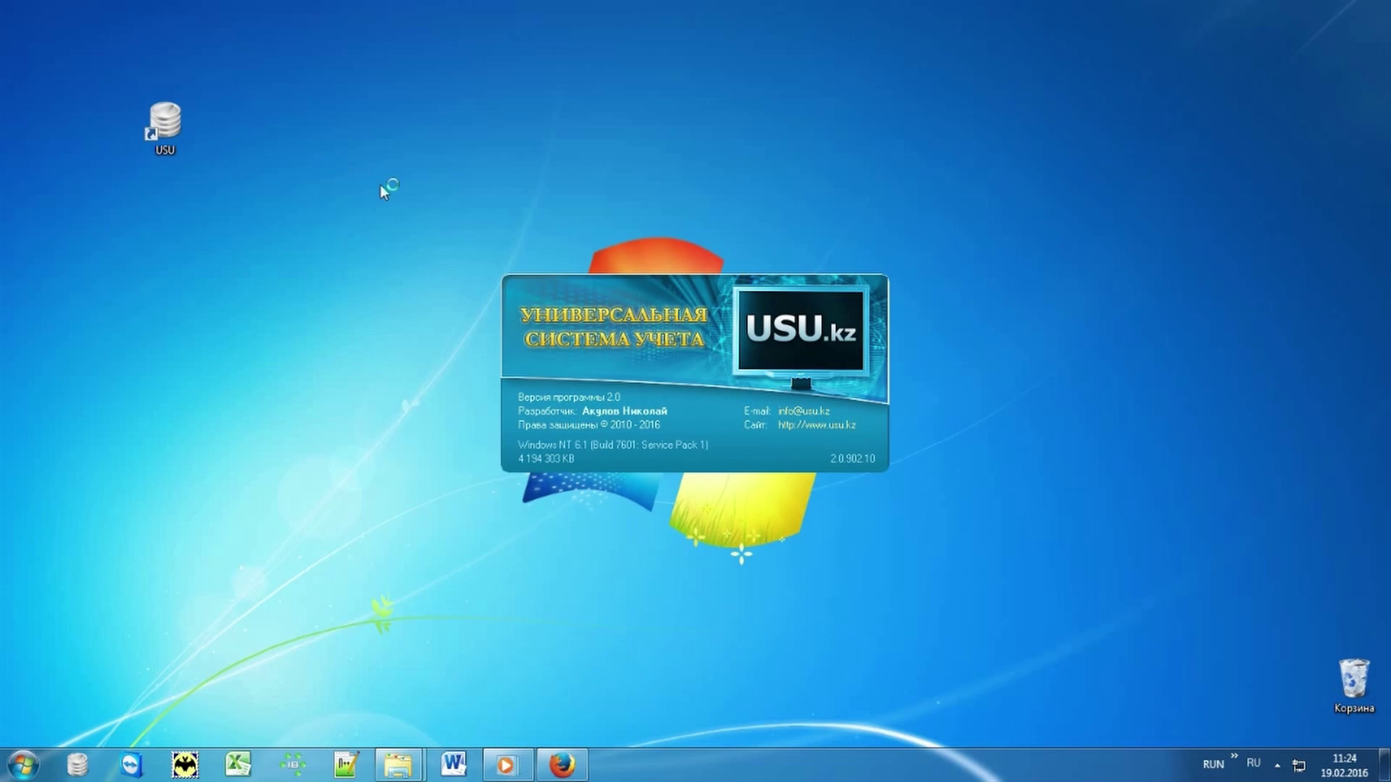
pyautogui.click(844, 338)
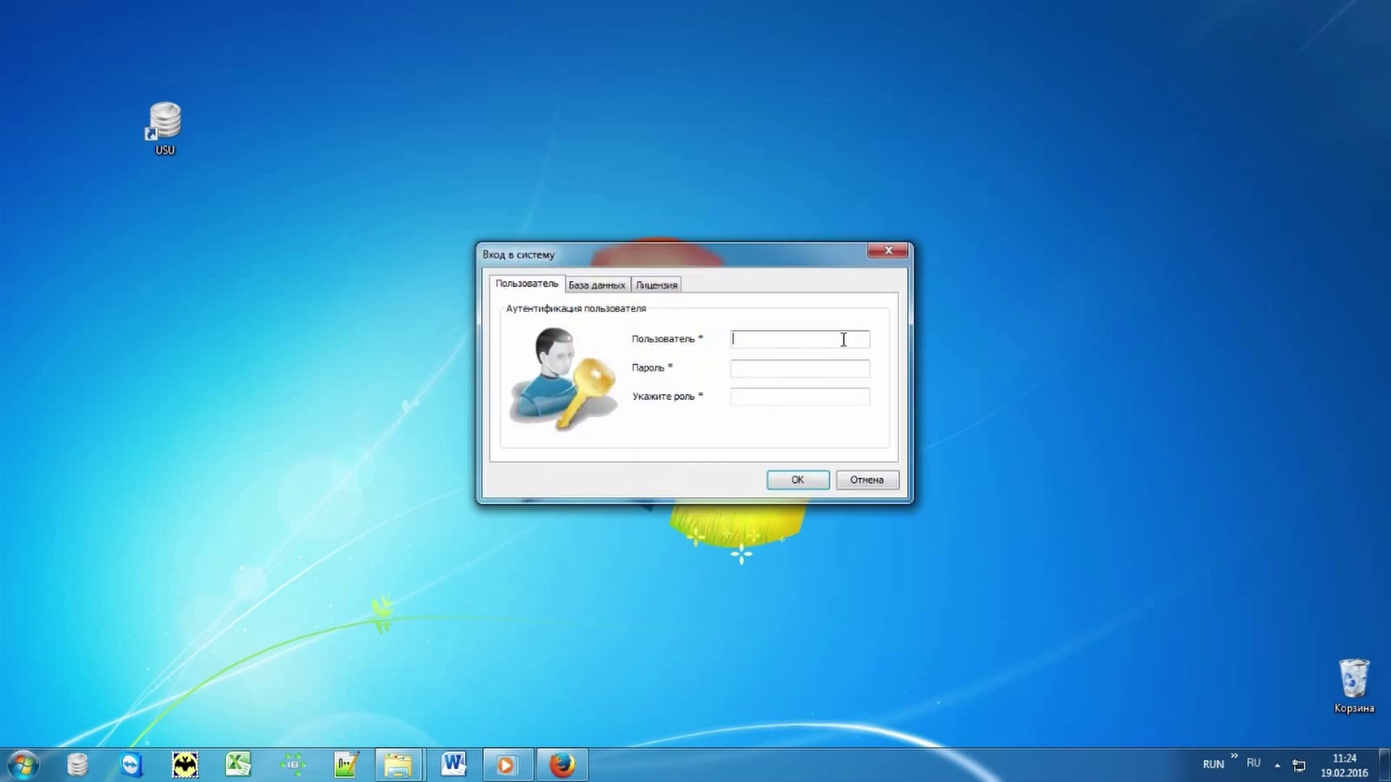
pyautogui.hotkey('alt', 'shift')
pyautogui.write('NIKOLAY')
pyautogui.click(826, 394)
pyautogui.write('MAIN')
pyautogui.click(797, 479)
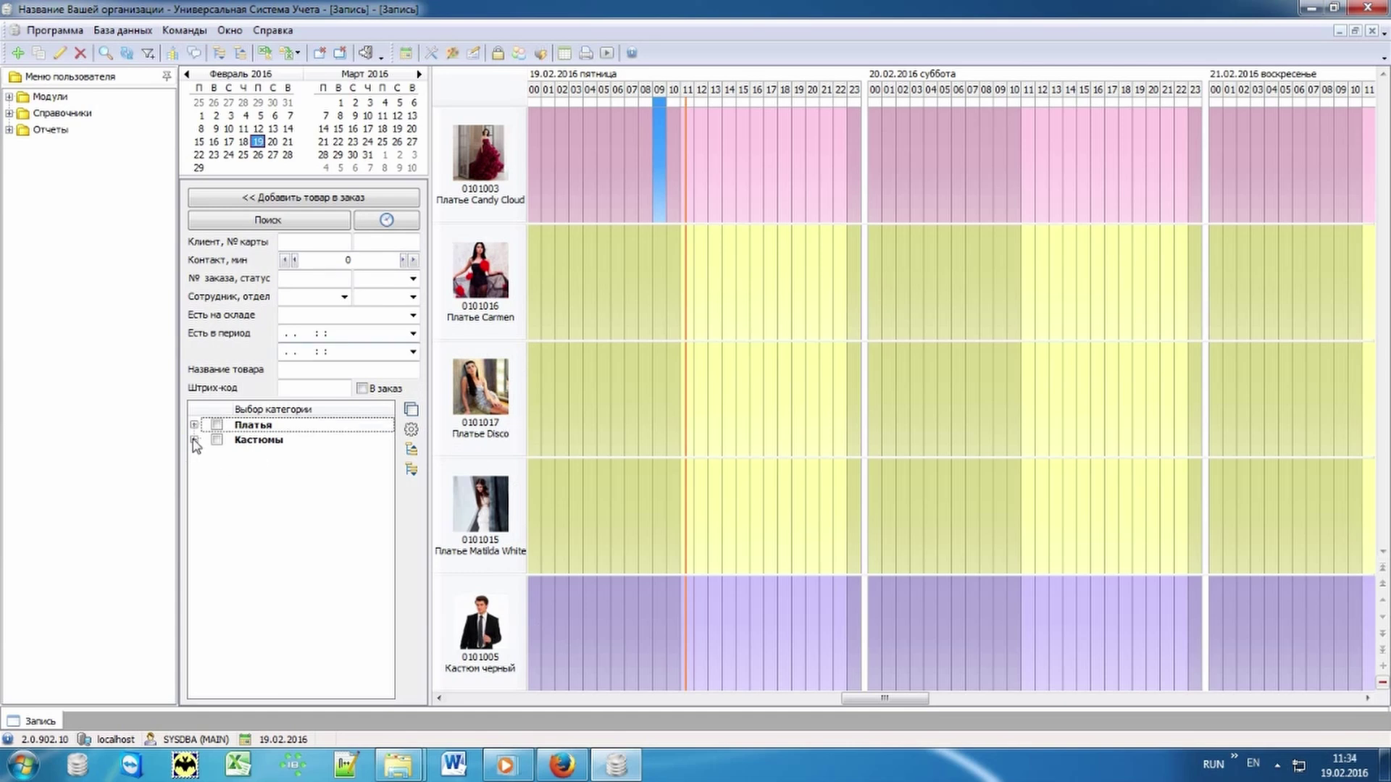
# Step: Expand the Кастюмы and Платья categories, then open the schedule display settings
pyautogui.click(194, 440)
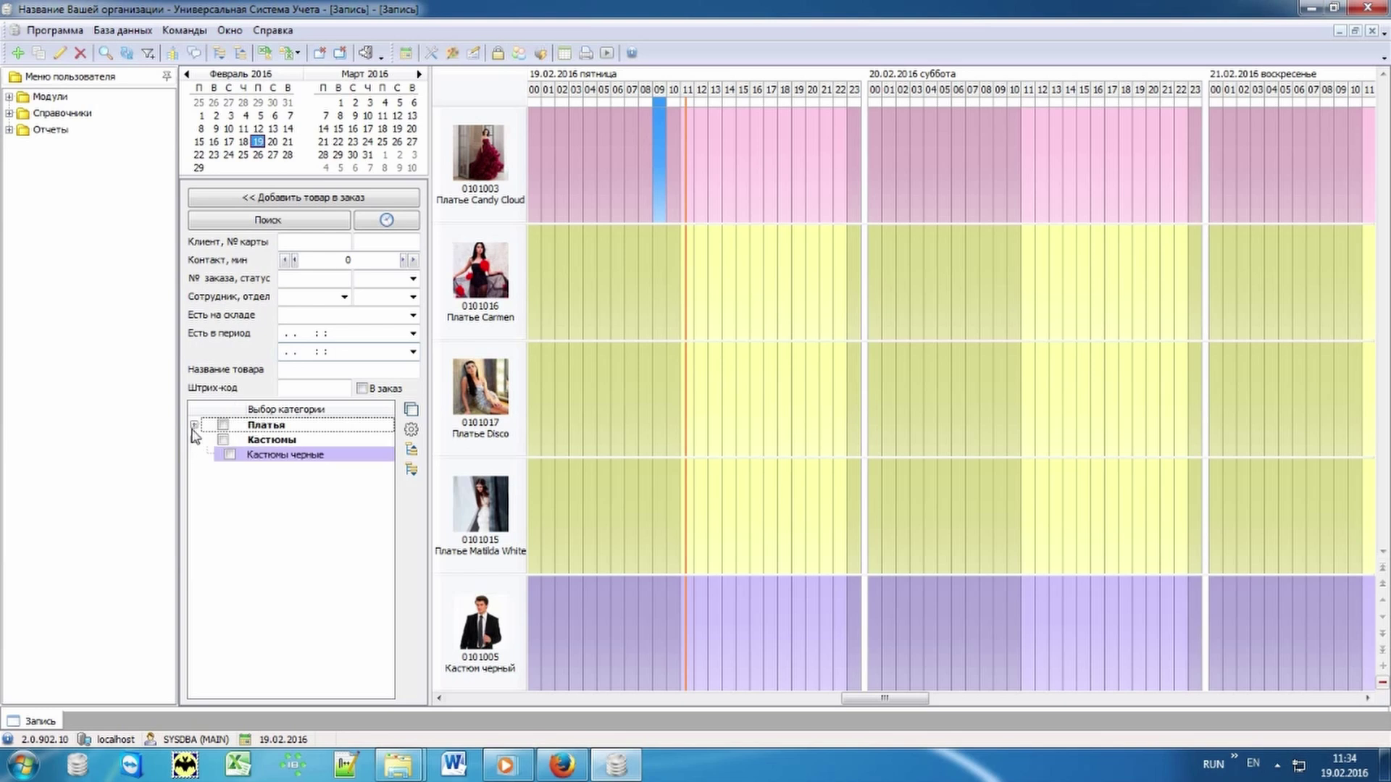
pyautogui.click(195, 425)
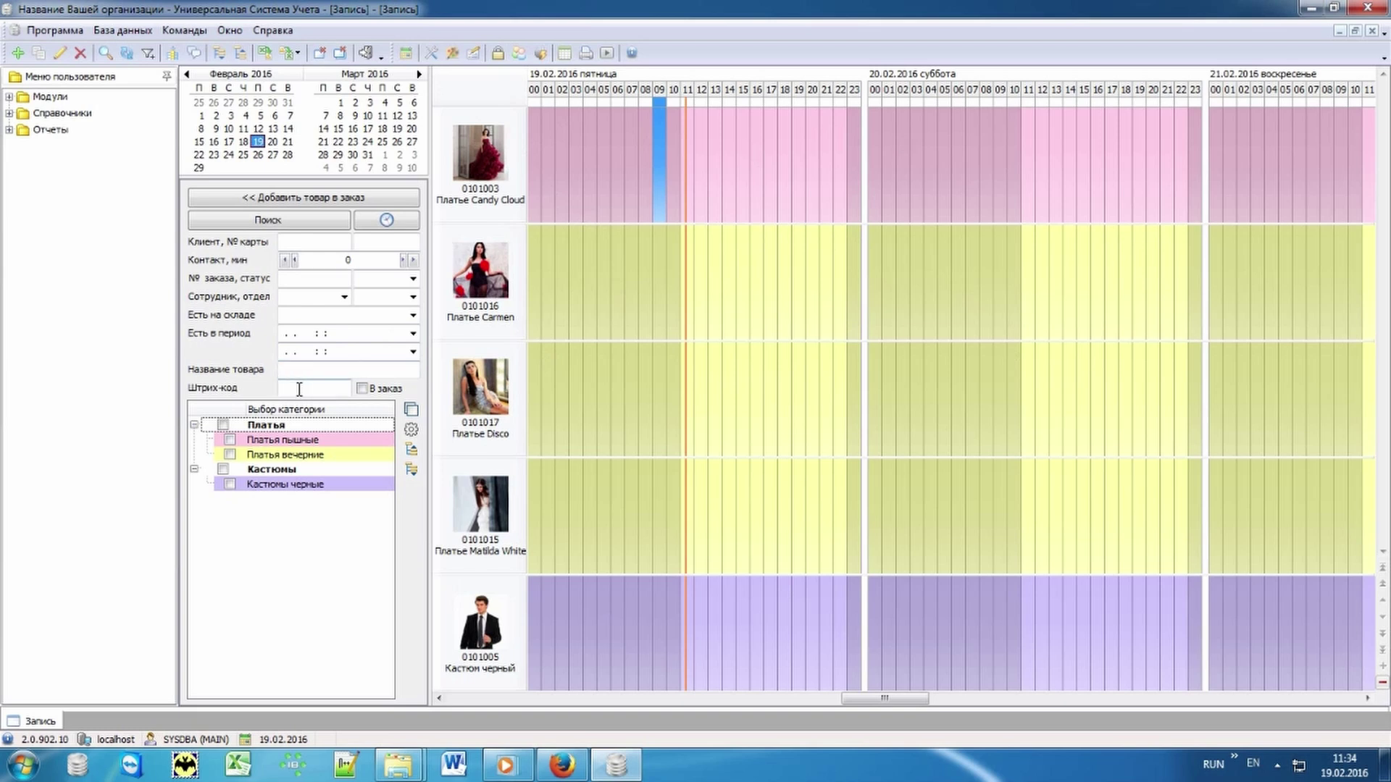
pyautogui.click(299, 390)
pyautogui.click(411, 430)
# Step: Set Только рабочее время to 1 so the schedule shows working hours only
pyautogui.doubleClick(687, 262)
pyautogui.write('1')
pyautogui.click(797, 584)
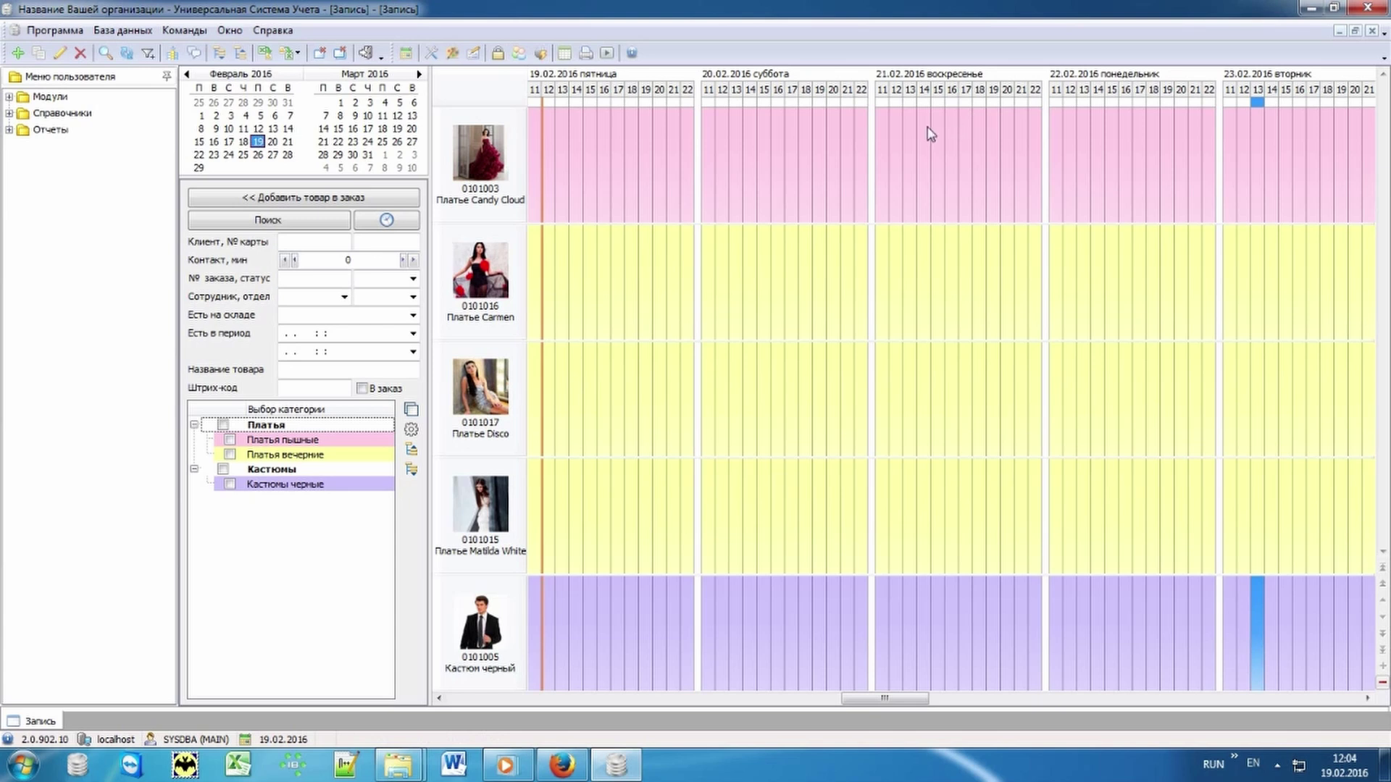
# Step: Start a Платье Carmen booking from 19.02.2016 17:00 and bring up the client list
pyautogui.click(620, 276)
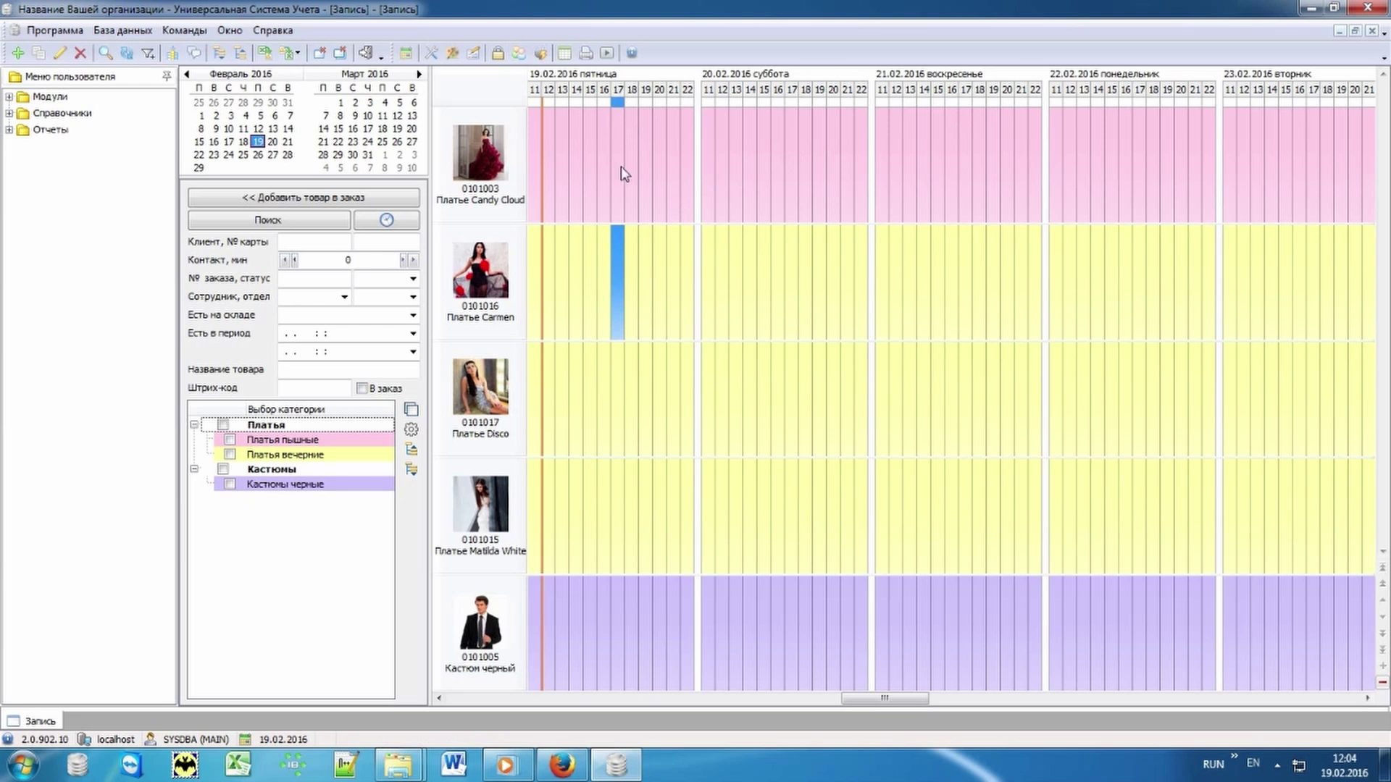
pyautogui.doubleClick(618, 265)
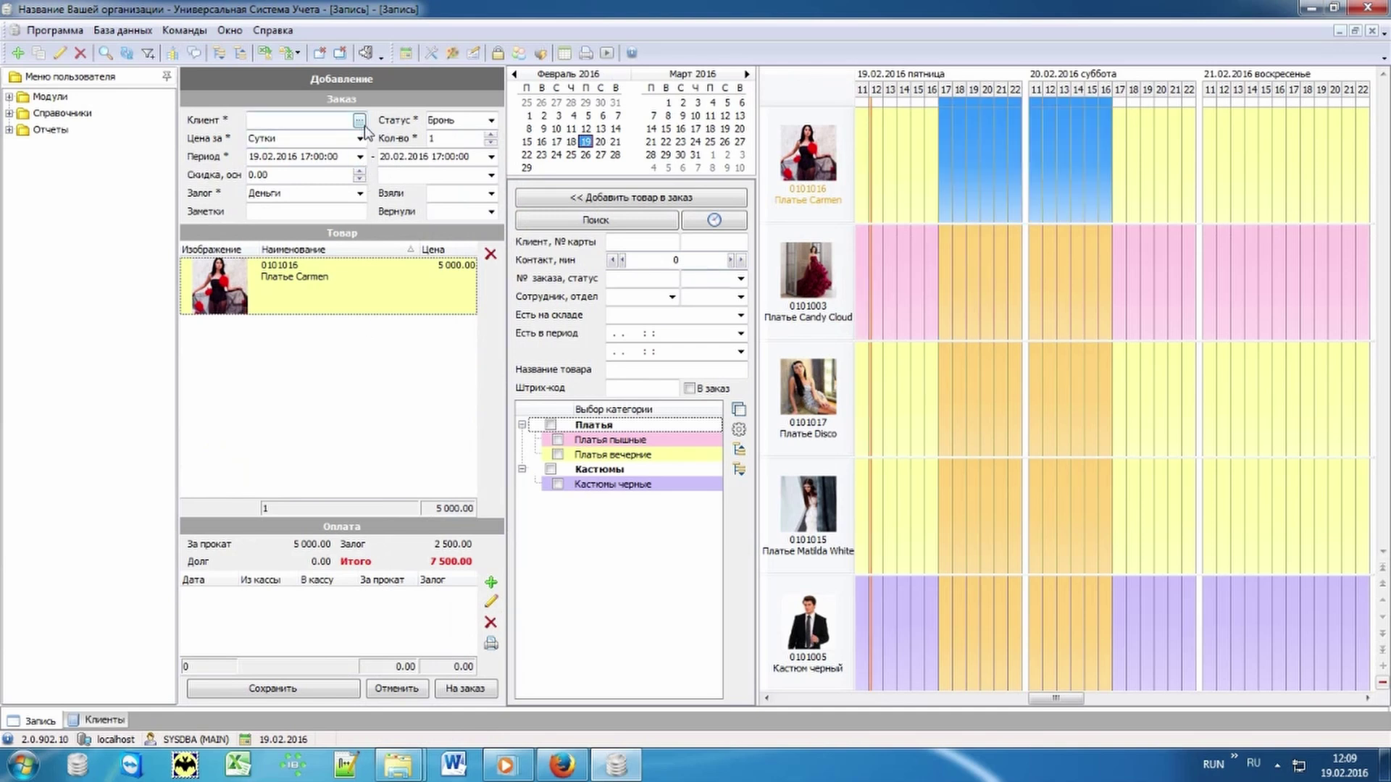
pyautogui.click(359, 120)
pyautogui.click(359, 121)
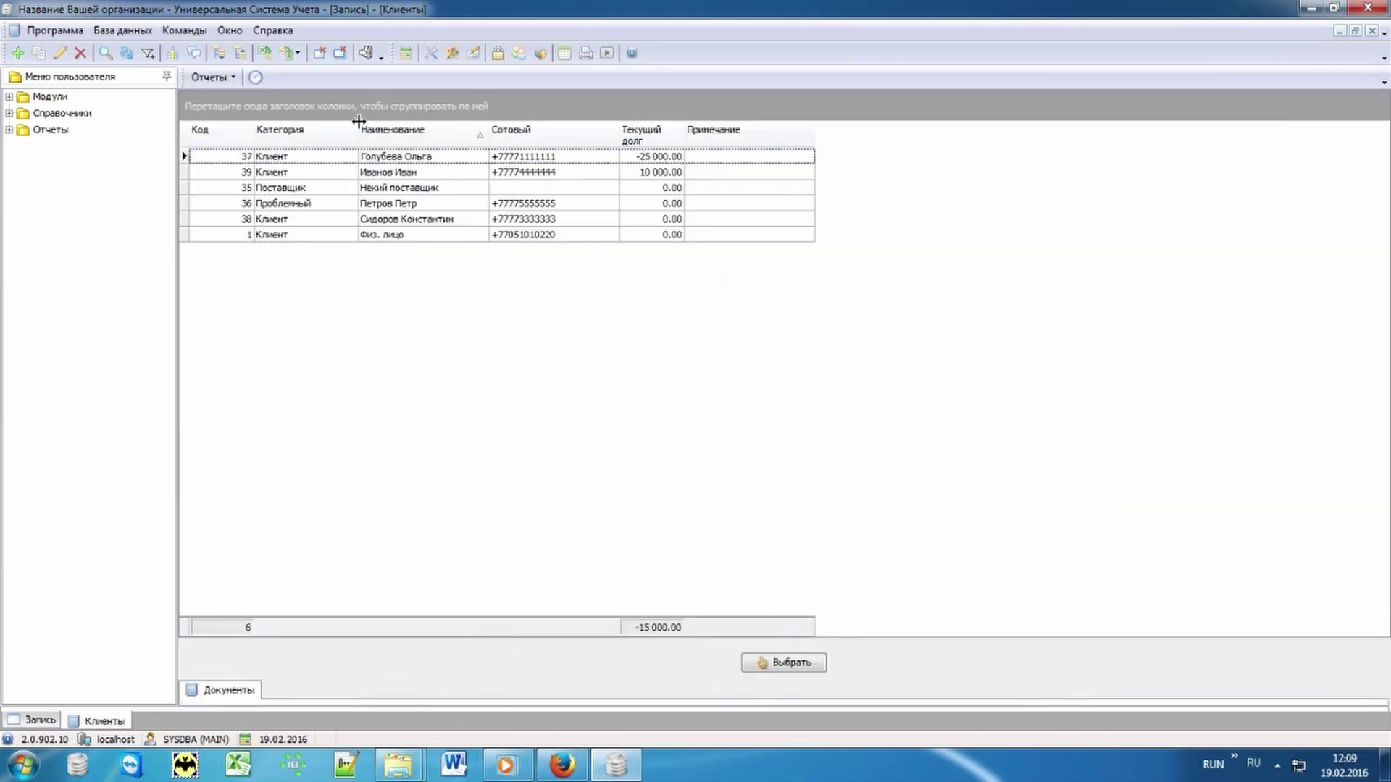
# Step: Add a new client with their full name and mobile number, then select them
pyautogui.click(455, 161)
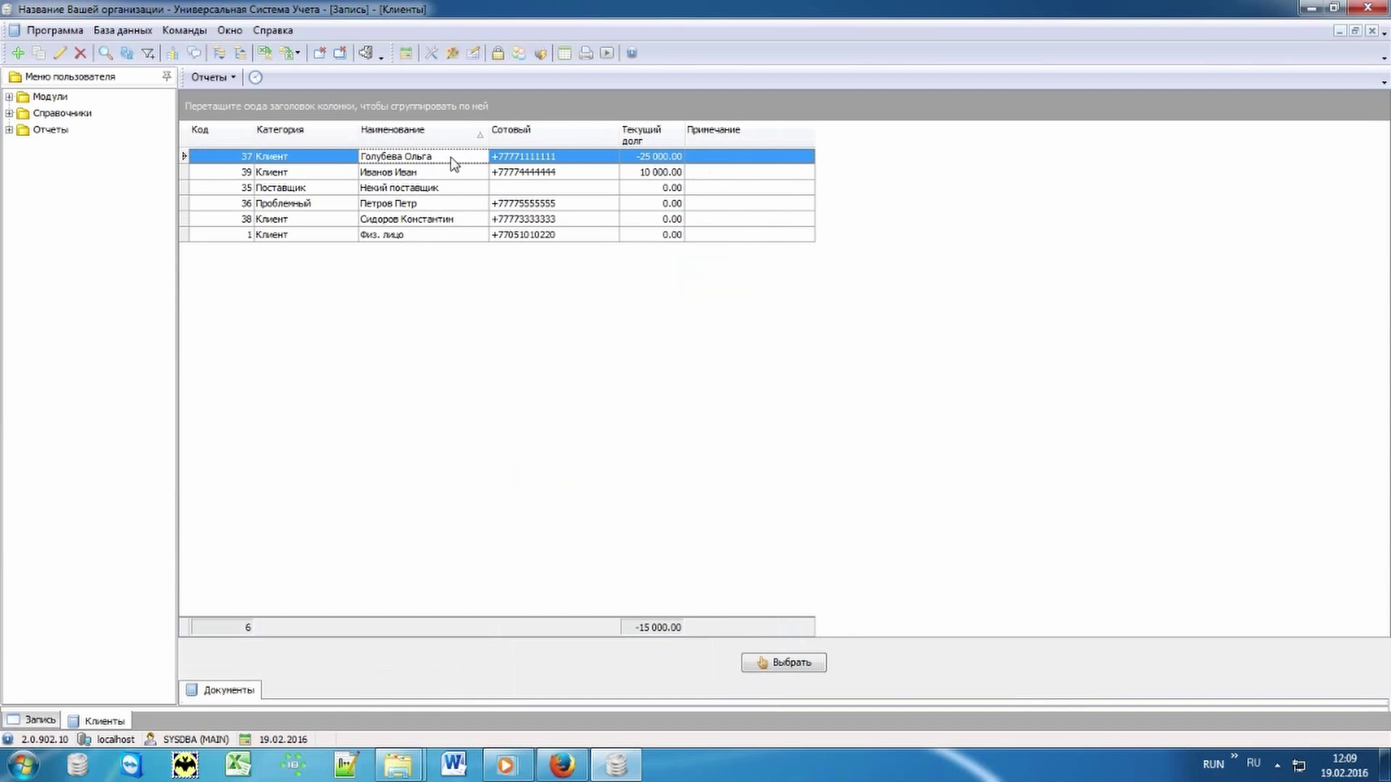
pyautogui.write('п')
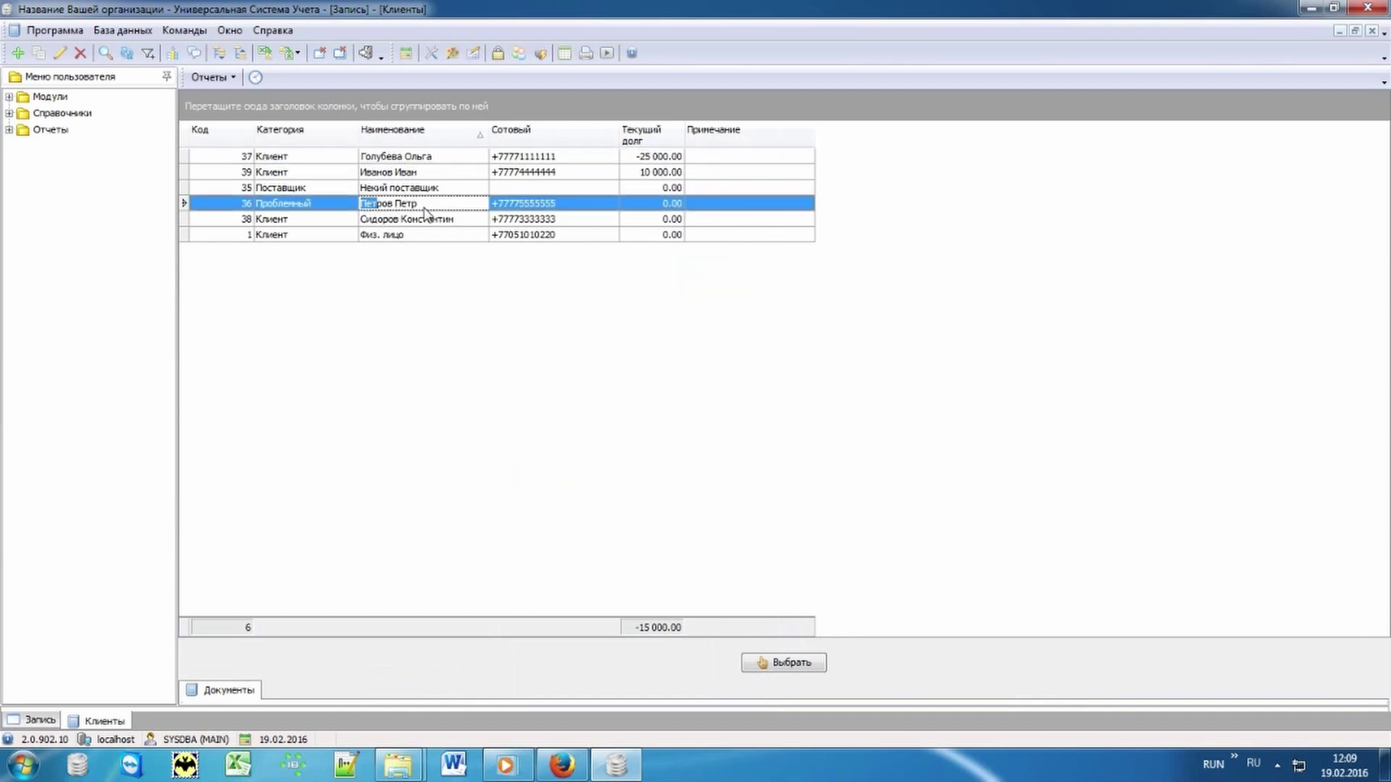
pyautogui.rightClick(445, 290)
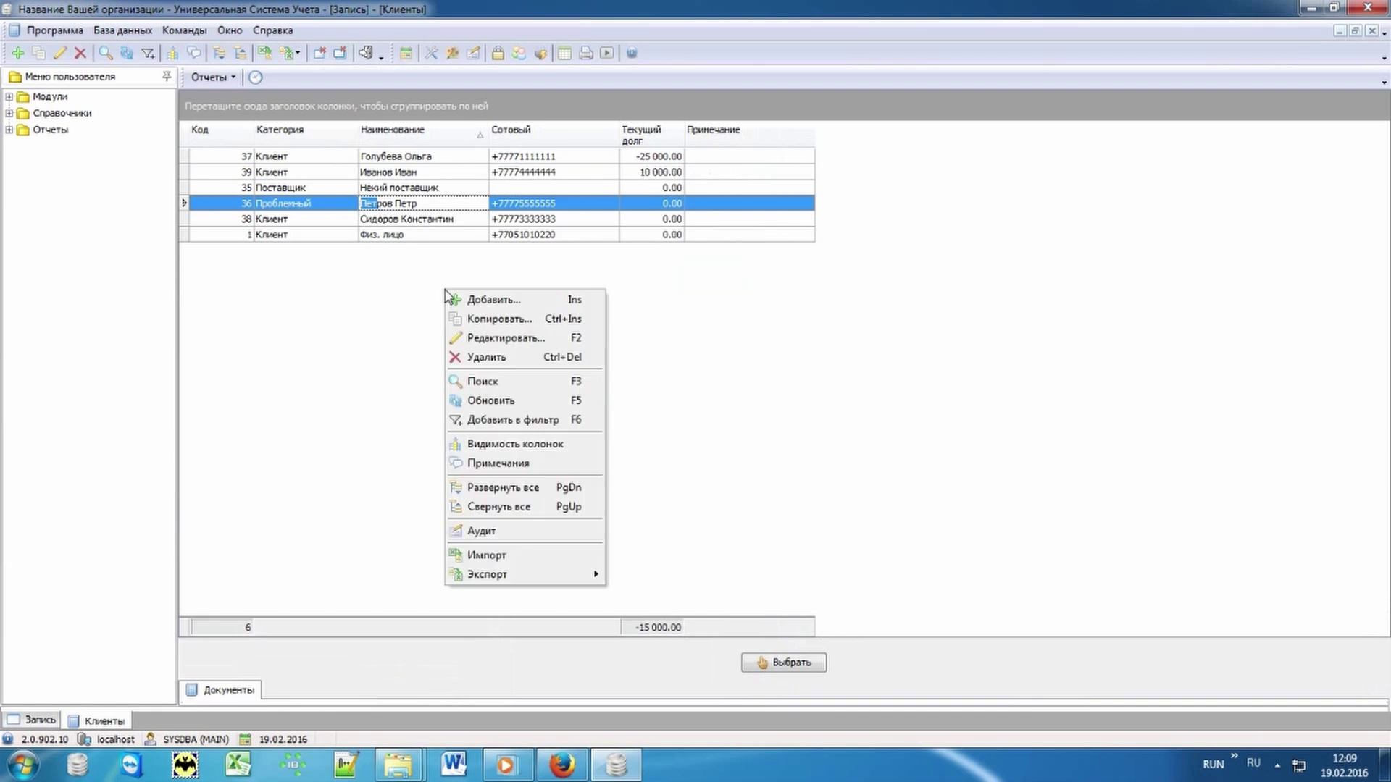
pyautogui.click(527, 302)
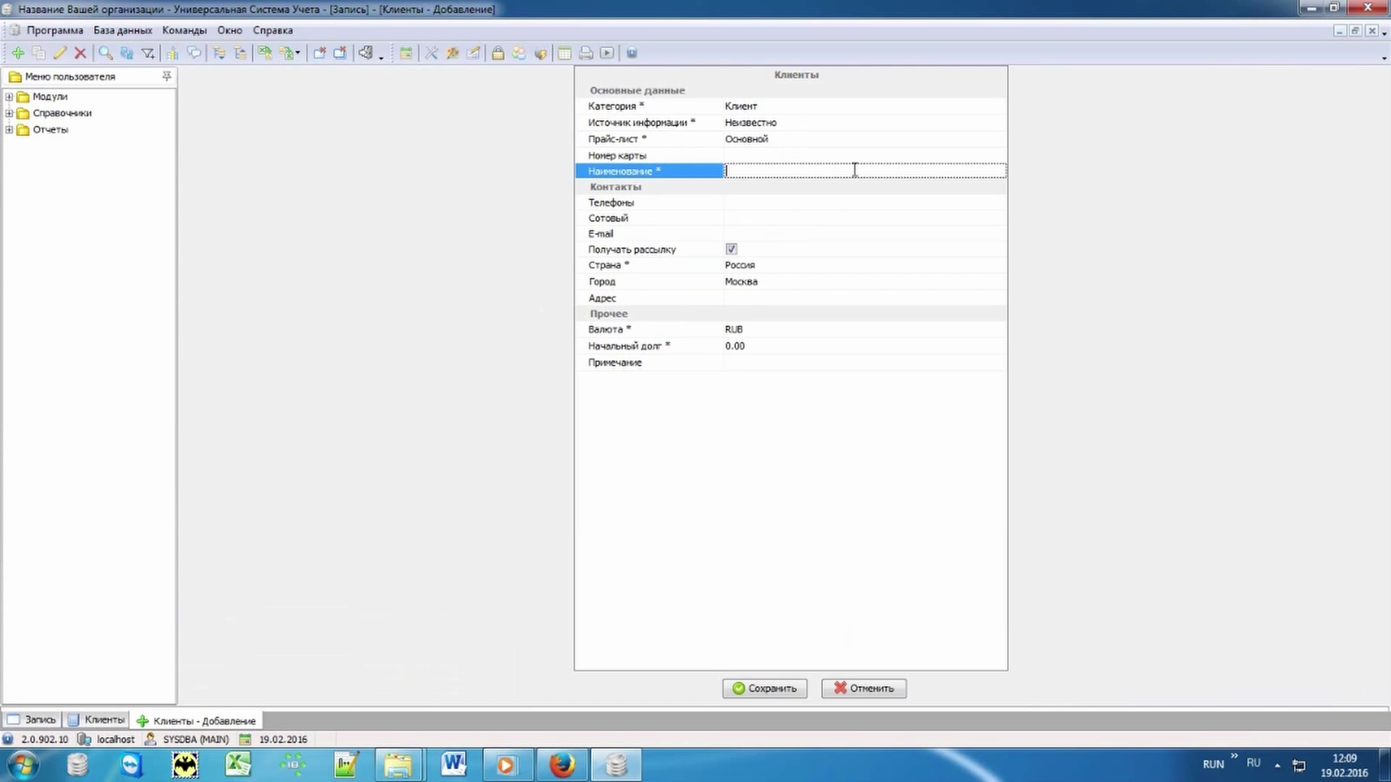
pyautogui.click(749, 217)
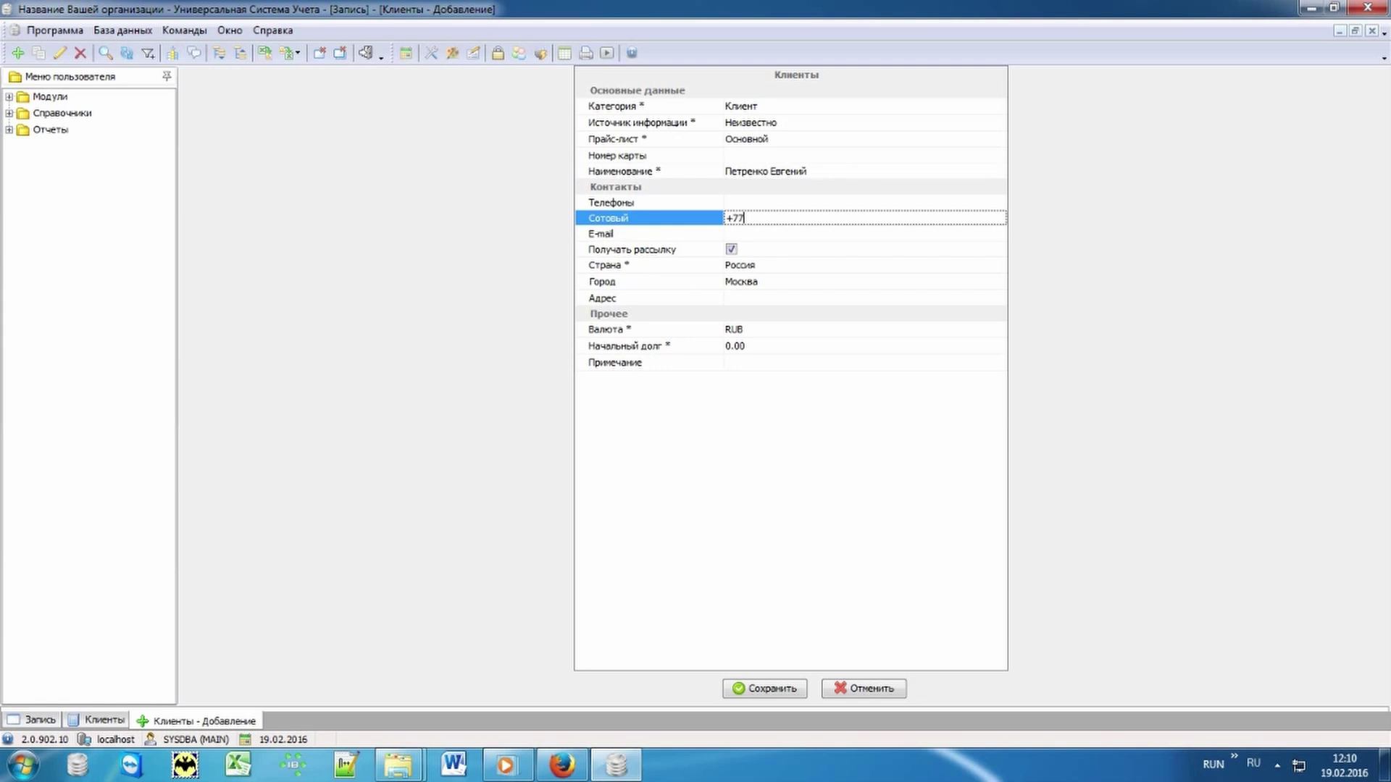
pyautogui.click(773, 688)
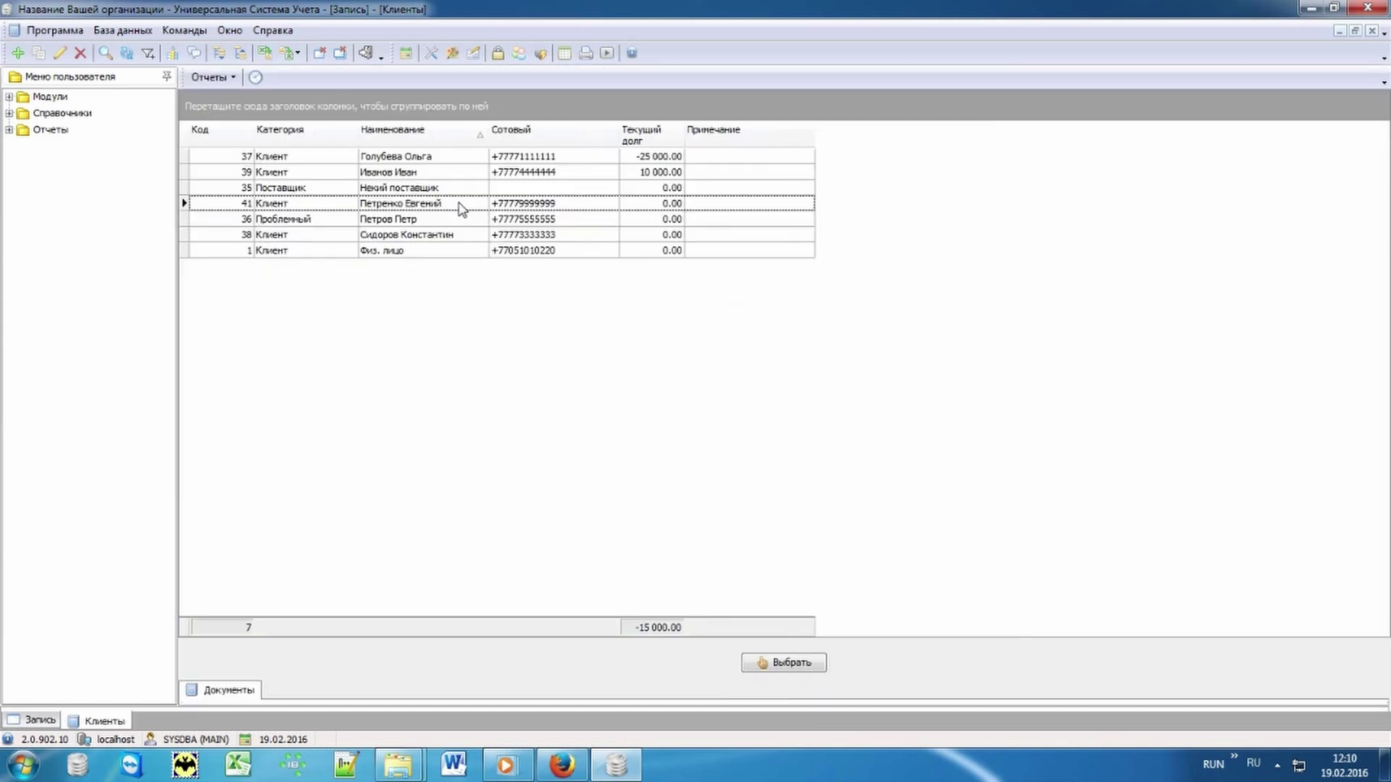
pyautogui.click(470, 208)
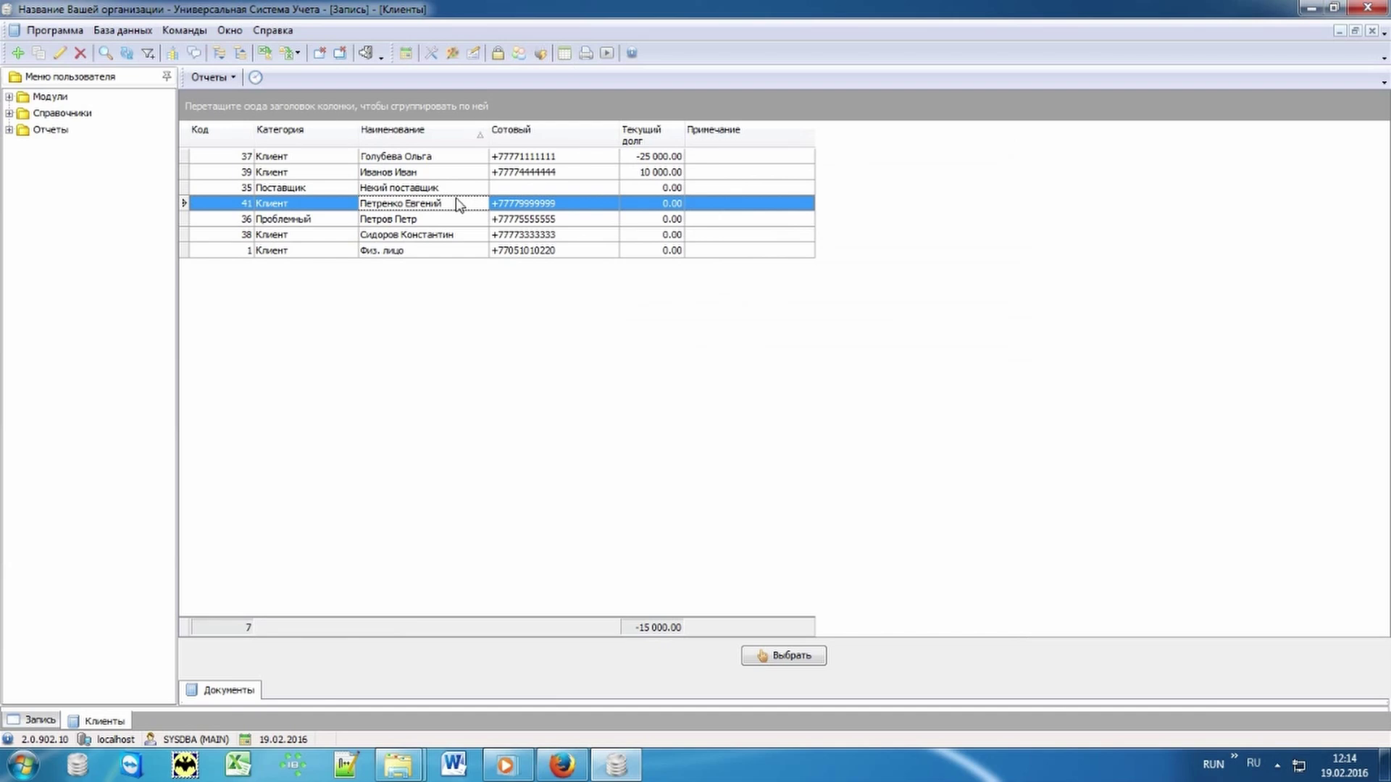
# Step: Assign the new client, add Платье Disco, and save booking 04127 for 19.02–20.02 17:00
pyautogui.doubleClick(457, 204)
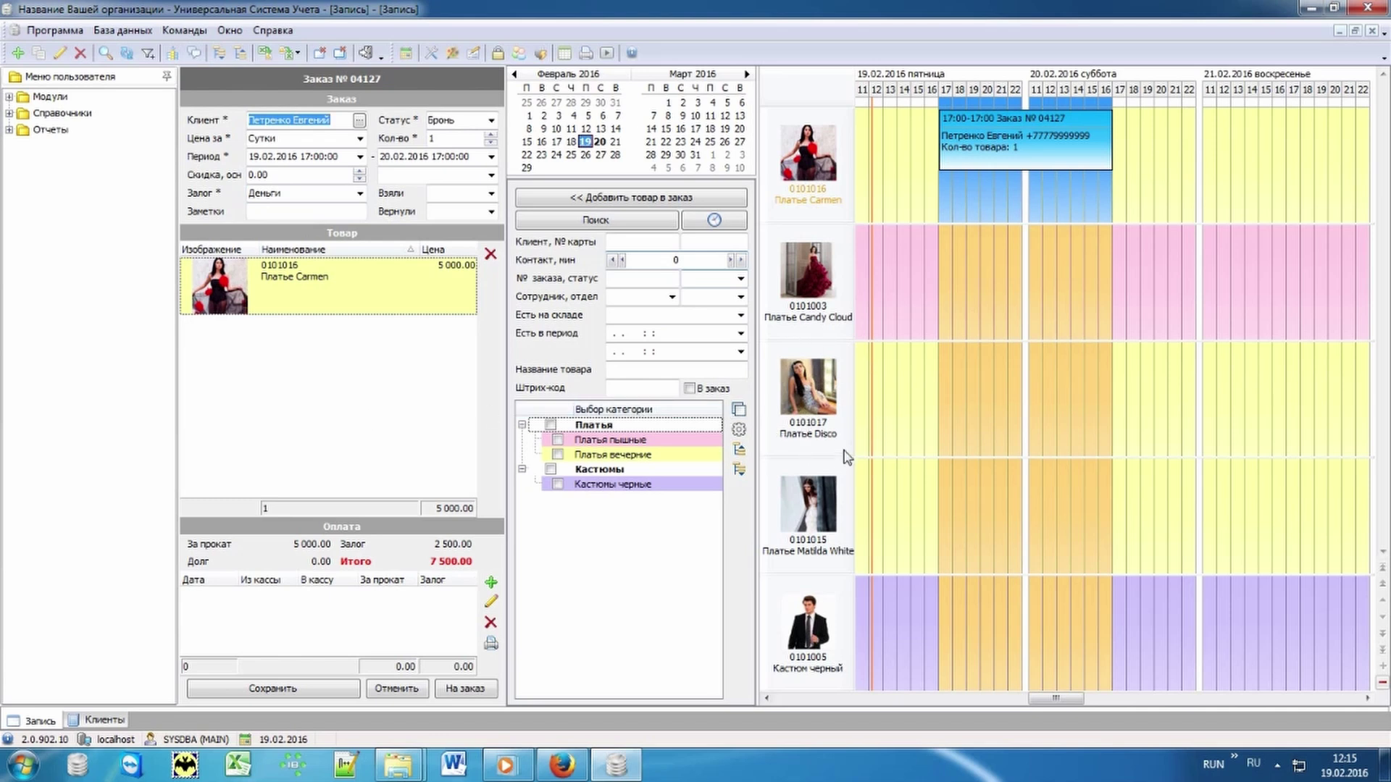
pyautogui.doubleClick(921, 395)
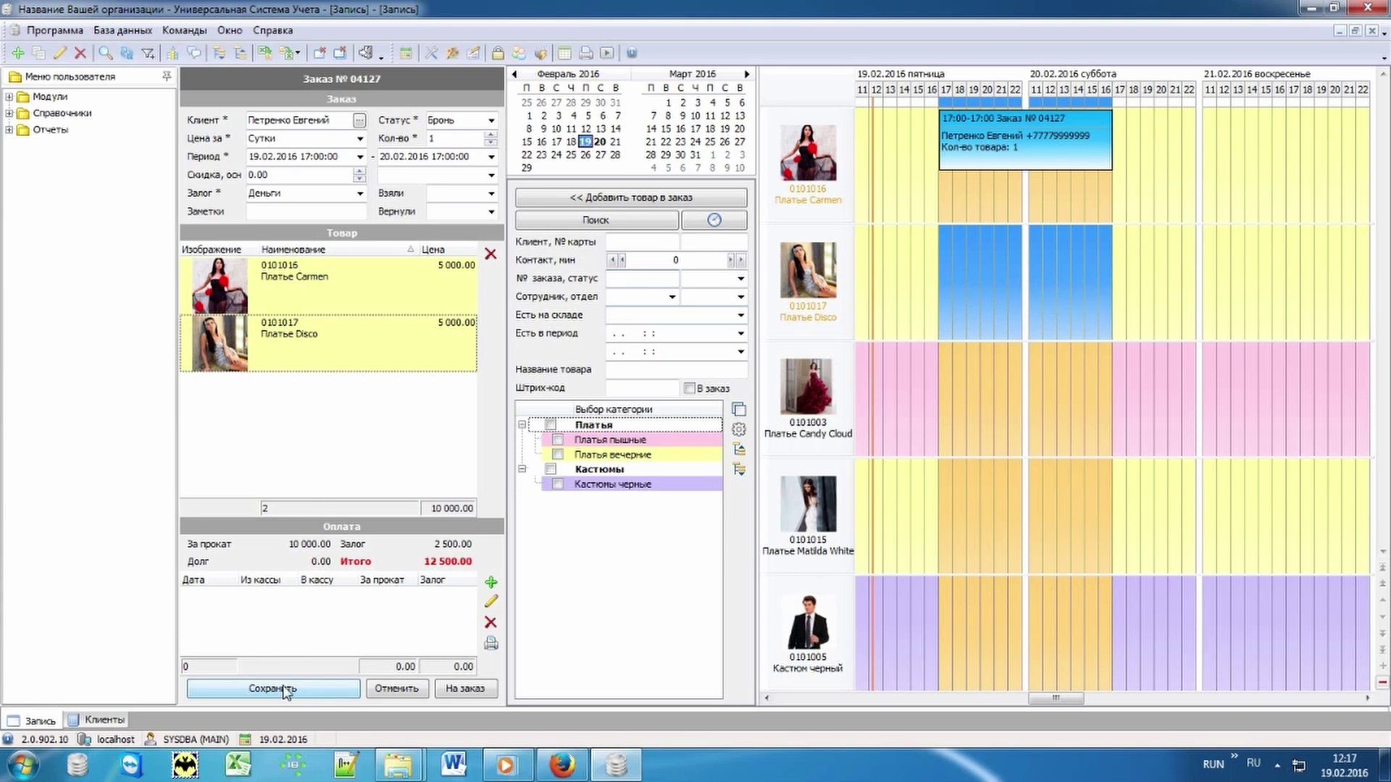
pyautogui.click(325, 691)
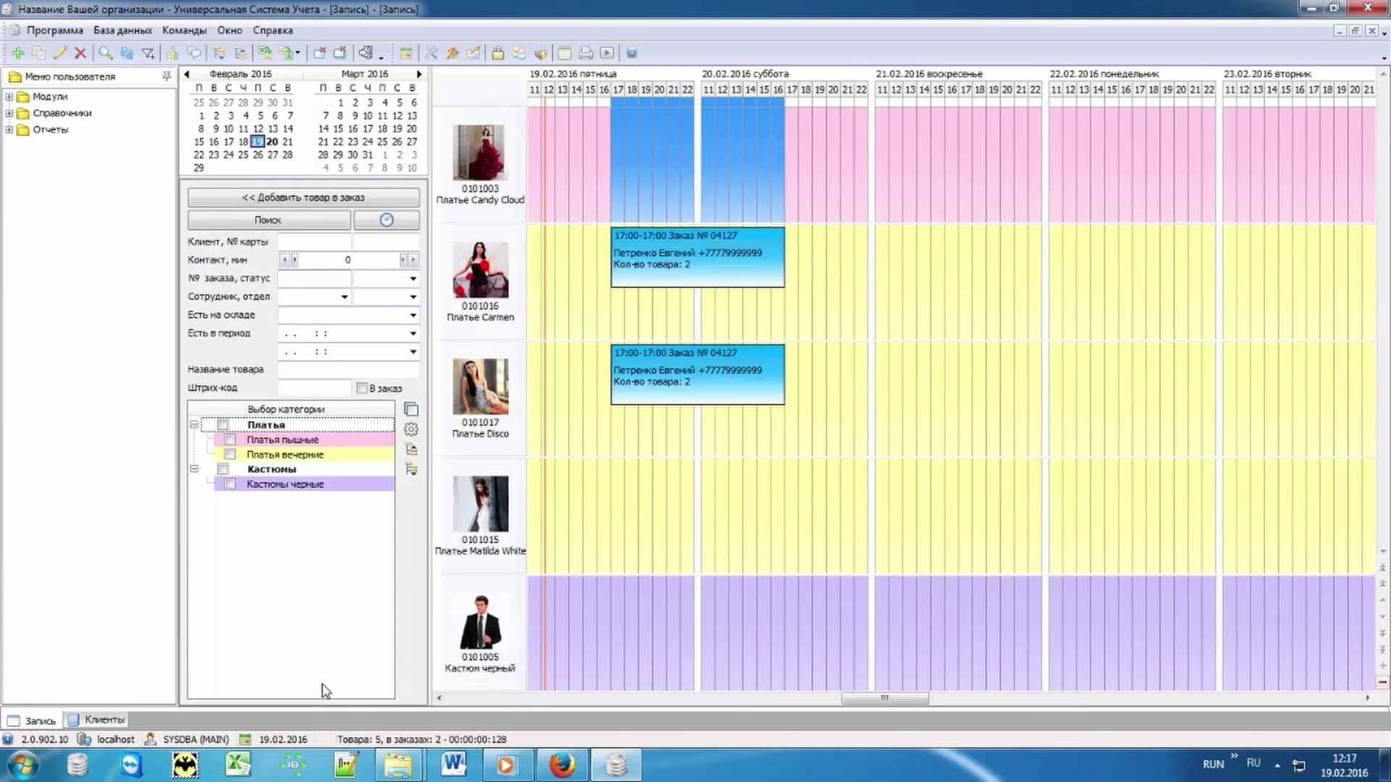
pyautogui.click(825, 416)
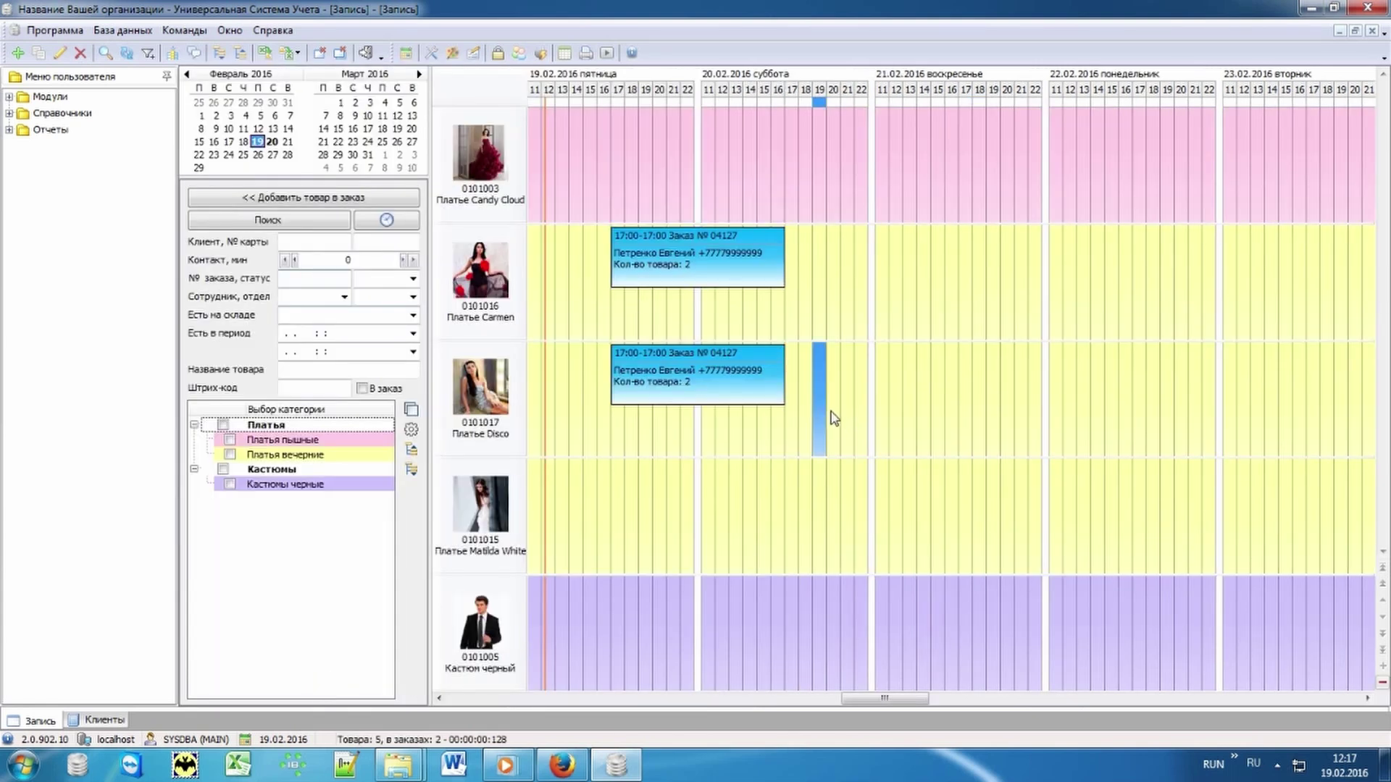
# Step: Start a Платье Matilda White booking and assign the client in row 38
pyautogui.doubleClick(537, 500)
pyautogui.click(359, 119)
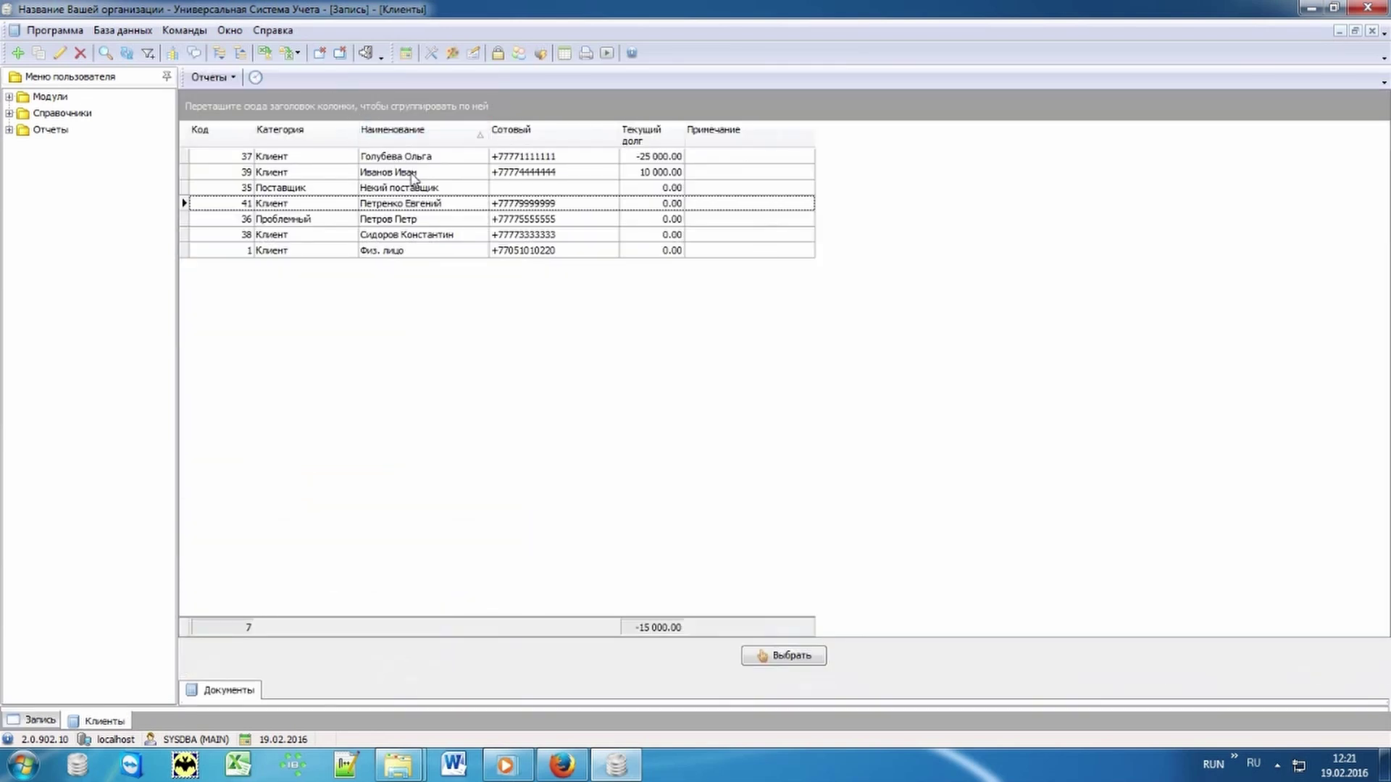
pyautogui.doubleClick(416, 235)
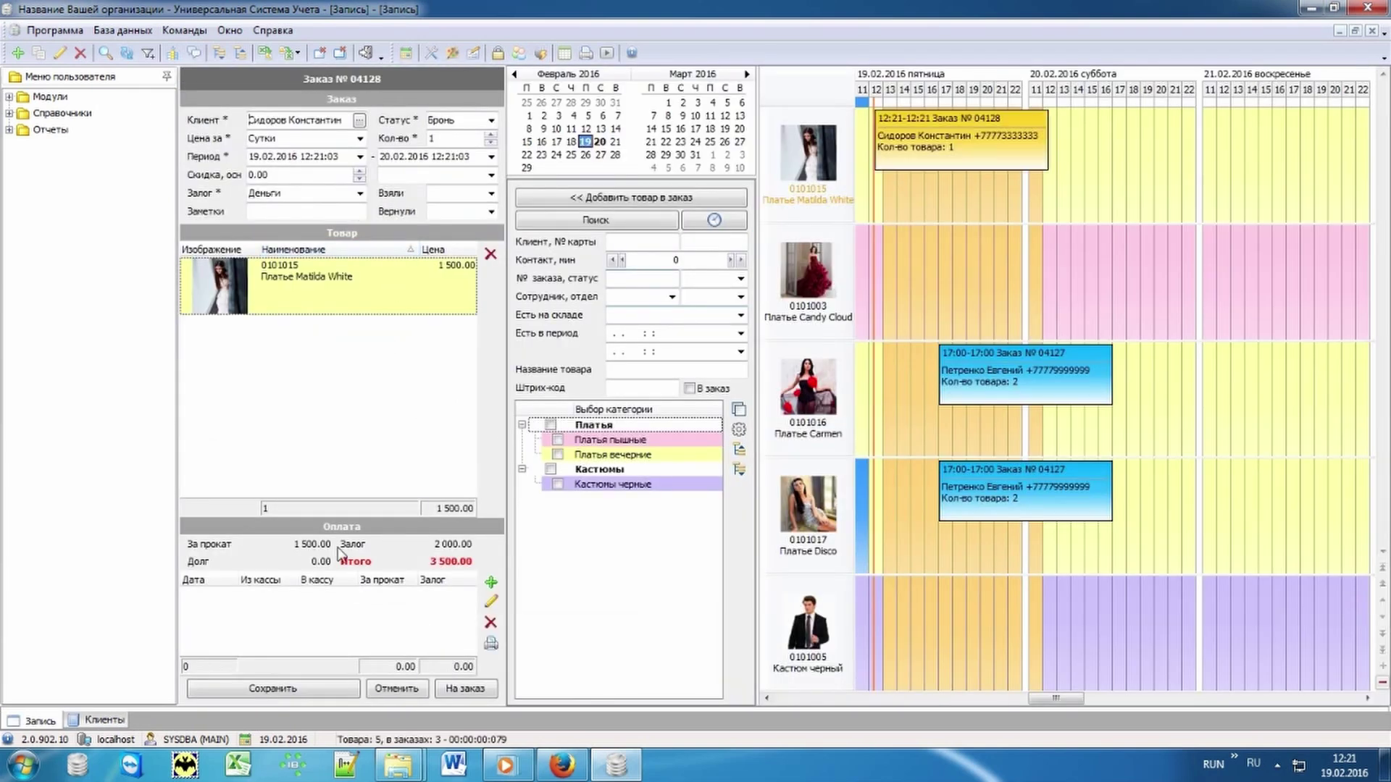
# Step: Record the full 3500.00 payment, issue the dress, and save order 04128
pyautogui.click(491, 582)
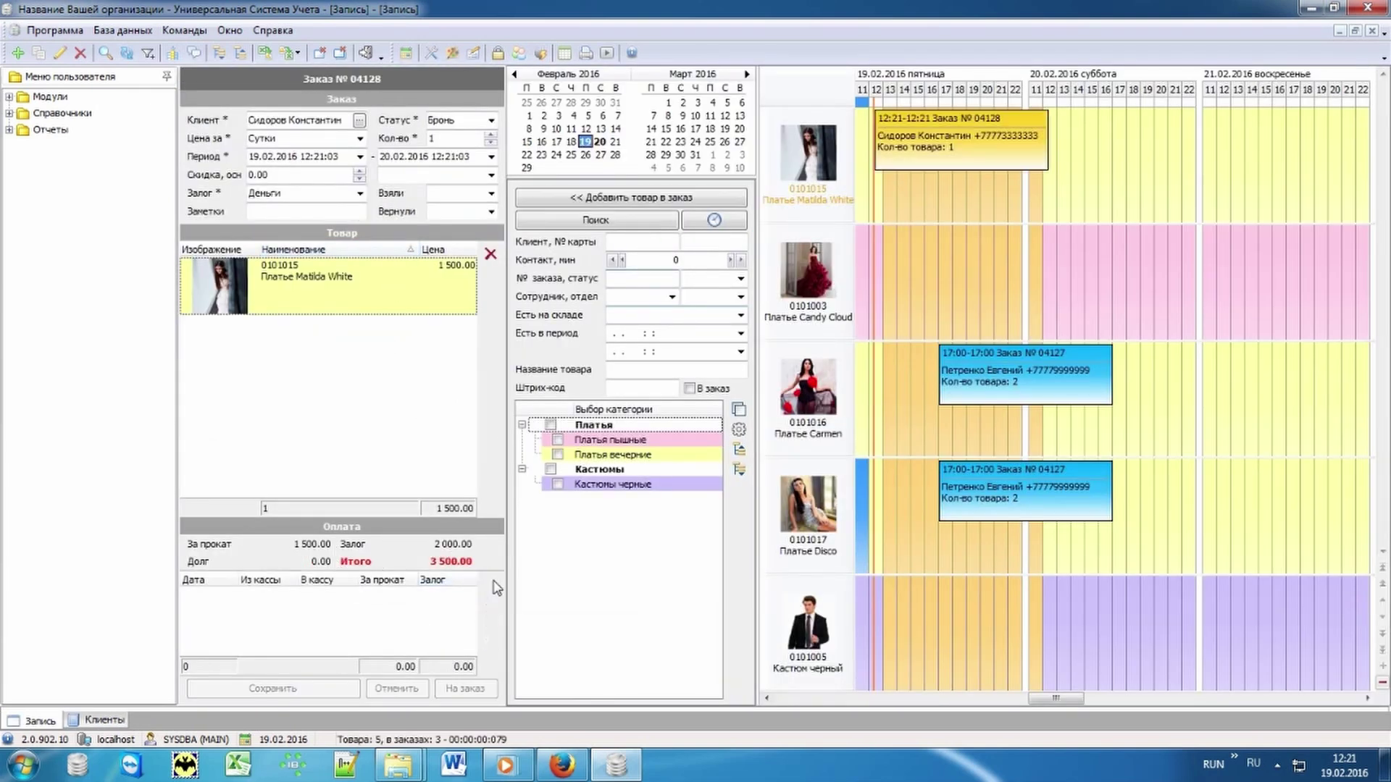
pyautogui.click(300, 641)
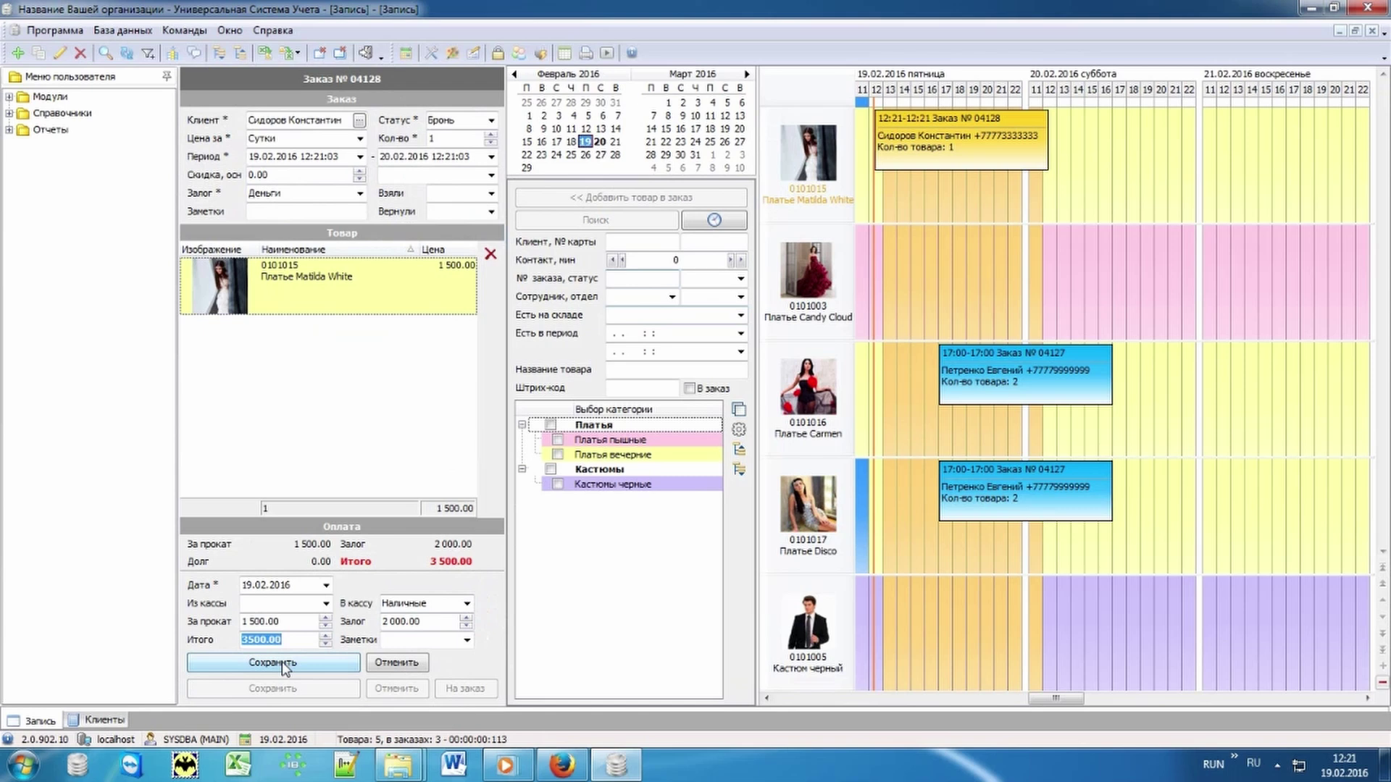
pyautogui.click(282, 663)
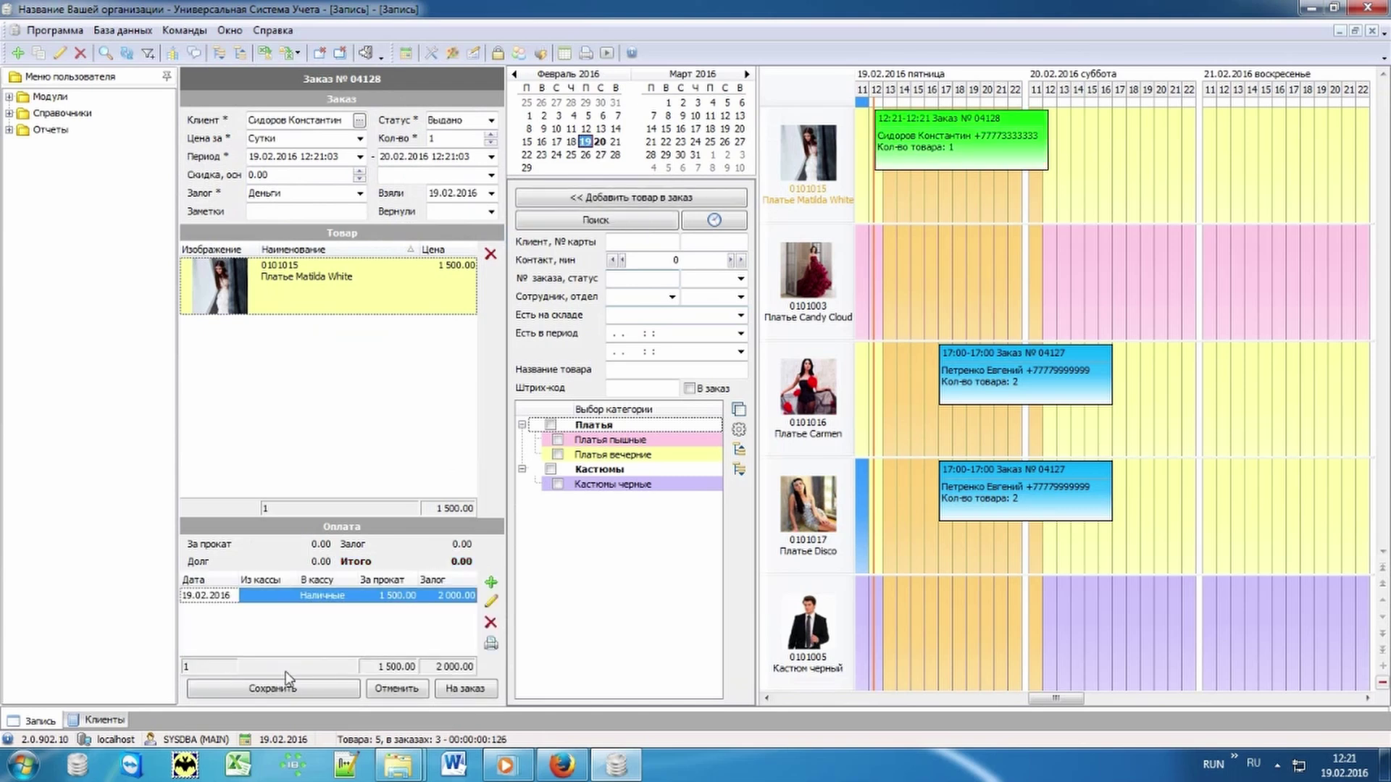
pyautogui.click(287, 694)
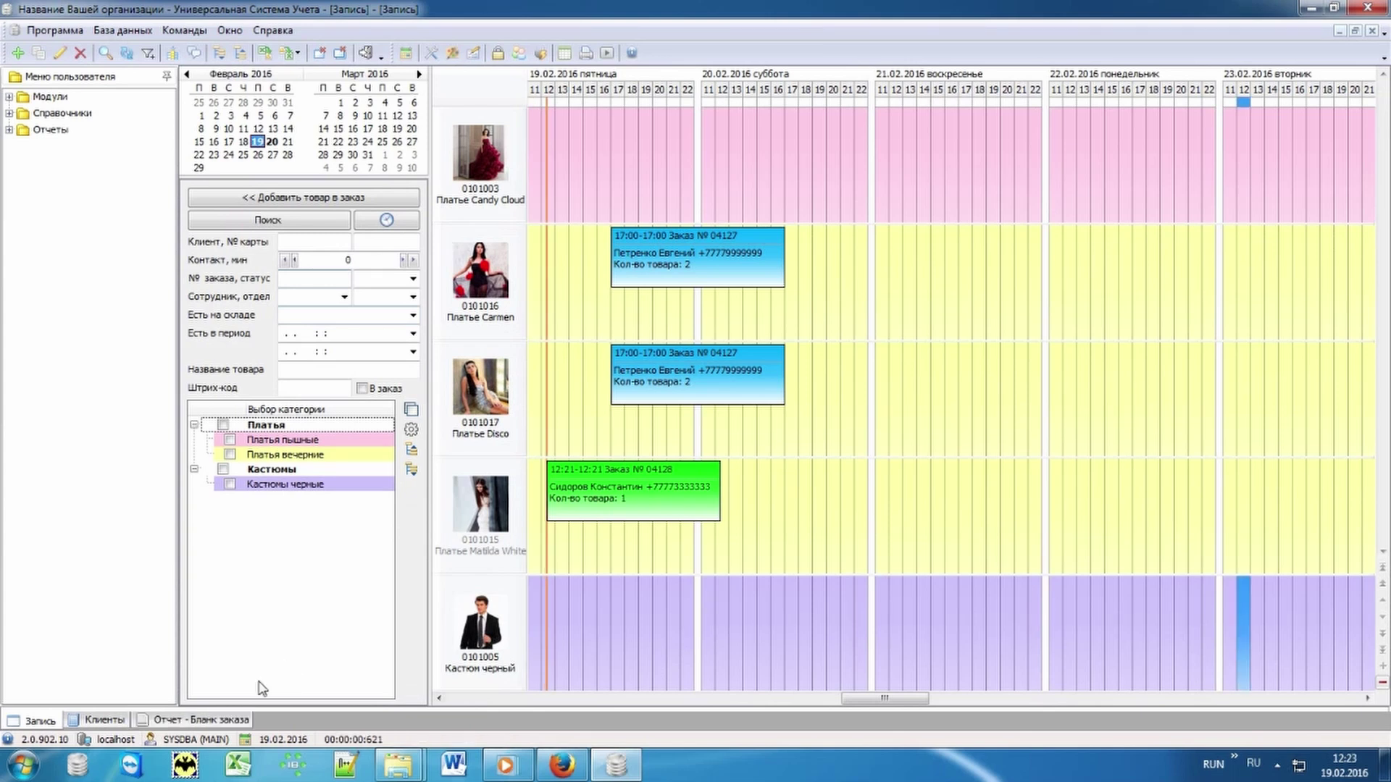
pyautogui.click(221, 722)
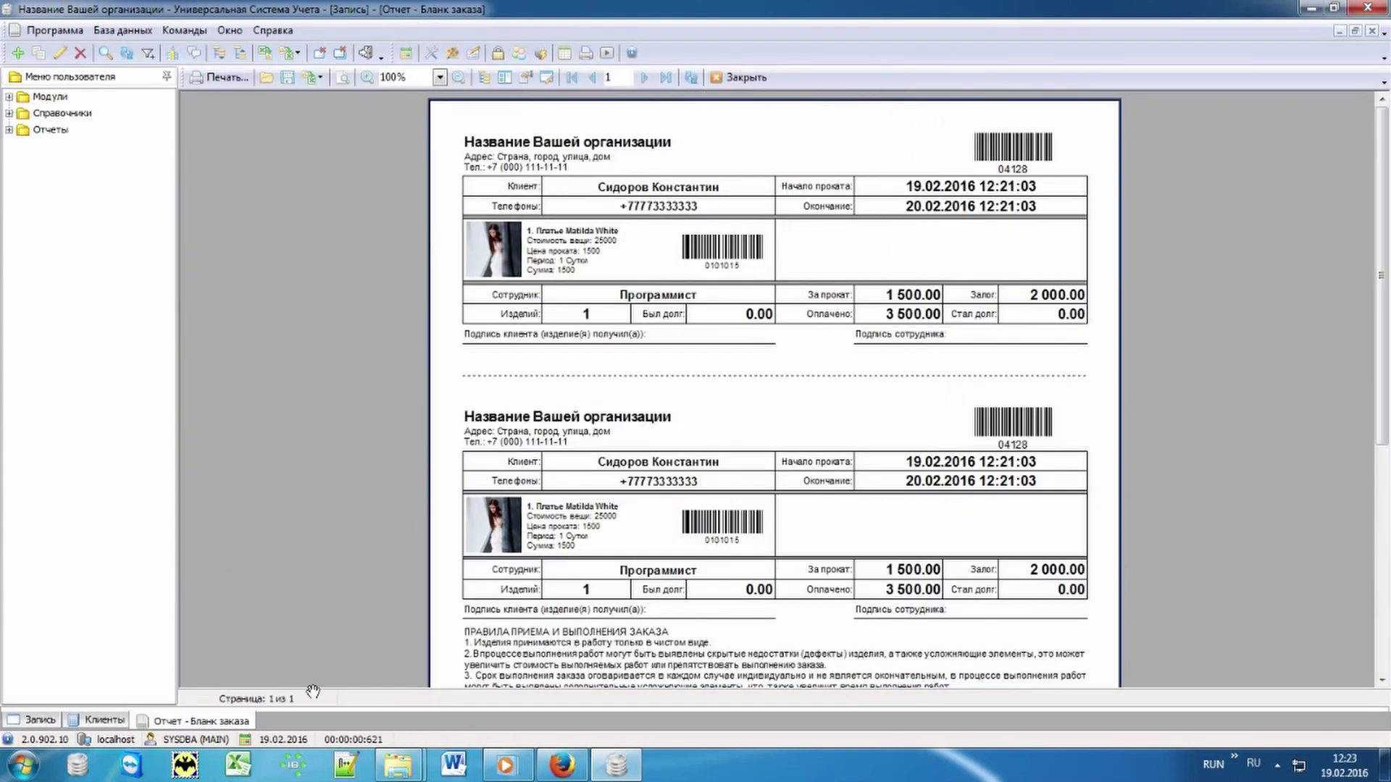
pyautogui.moveTo(814, 639); pyautogui.dragTo(841, 342)
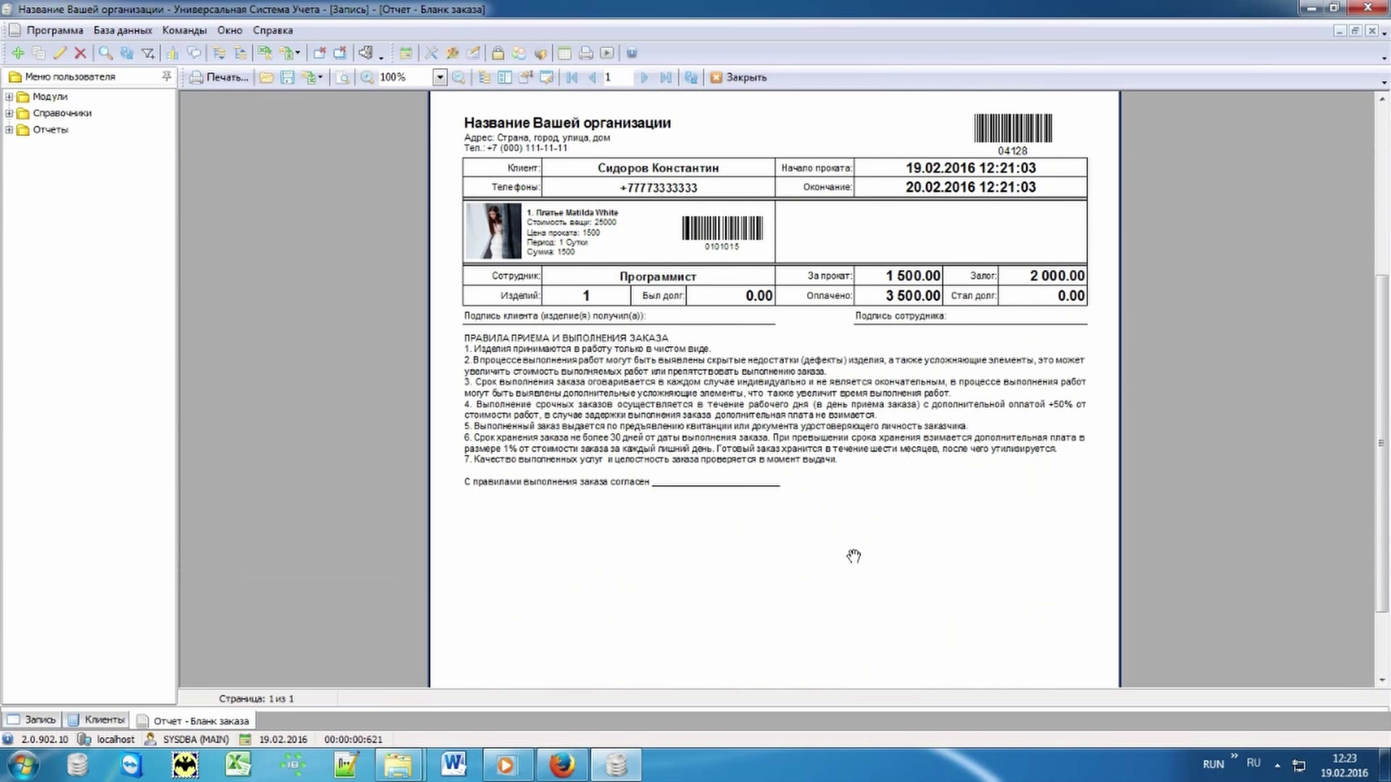
pyautogui.click(40, 721)
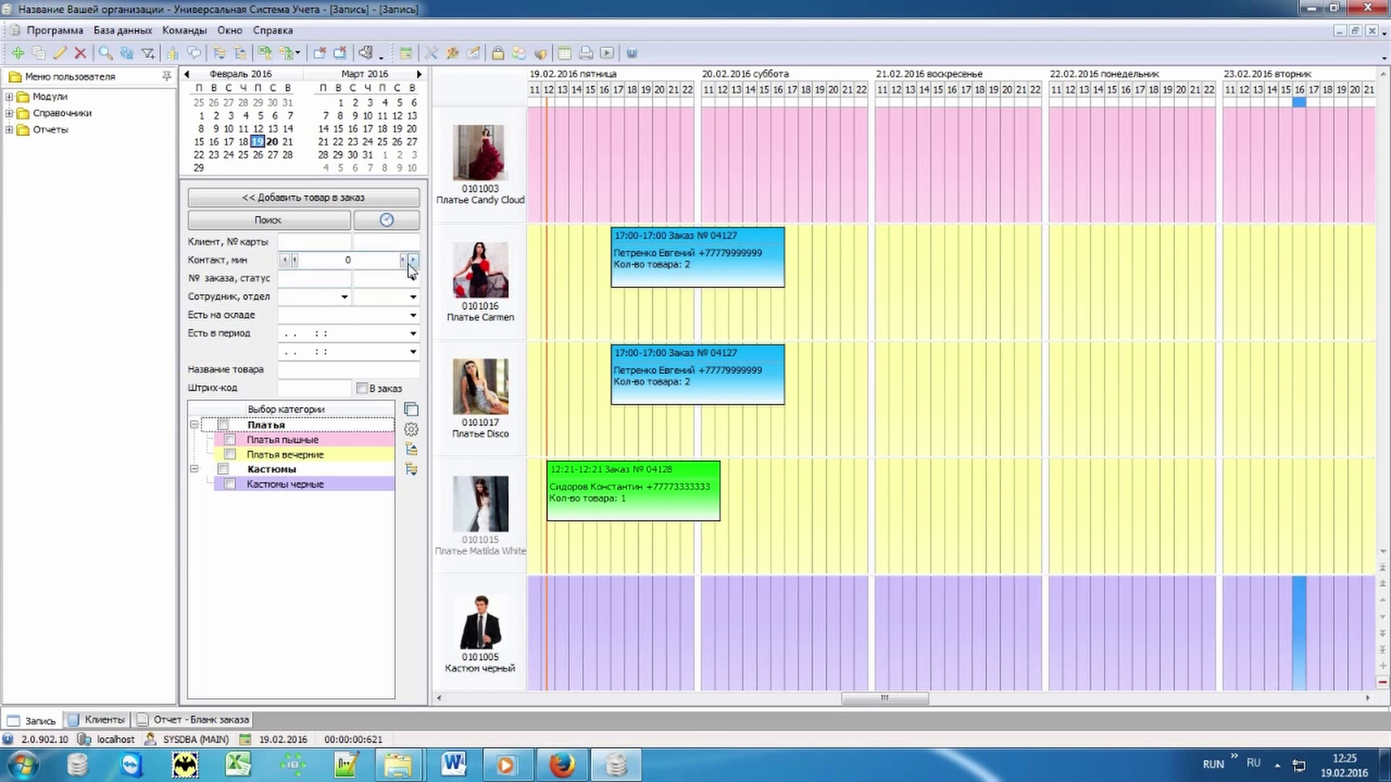
# Step: Filter the schedule by client, move booking 04127 to 20:00, then show all items
pyautogui.write('Петре')
pyautogui.press('Return')
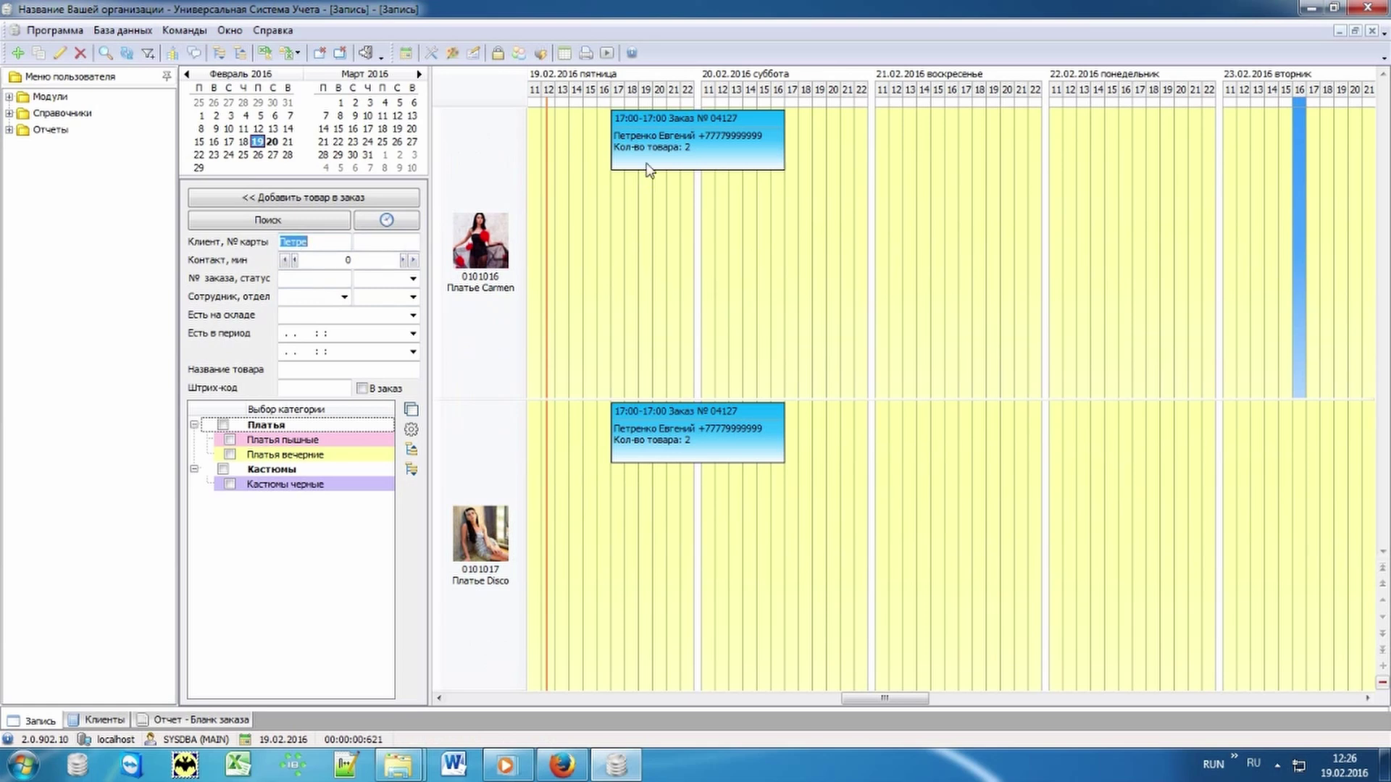
pyautogui.moveTo(649, 145)
pyautogui.mouseDown()
pyautogui.moveTo(625, 136)
pyautogui.moveTo(664, 135)
pyautogui.moveTo(665, 152)
pyautogui.mouseUp()
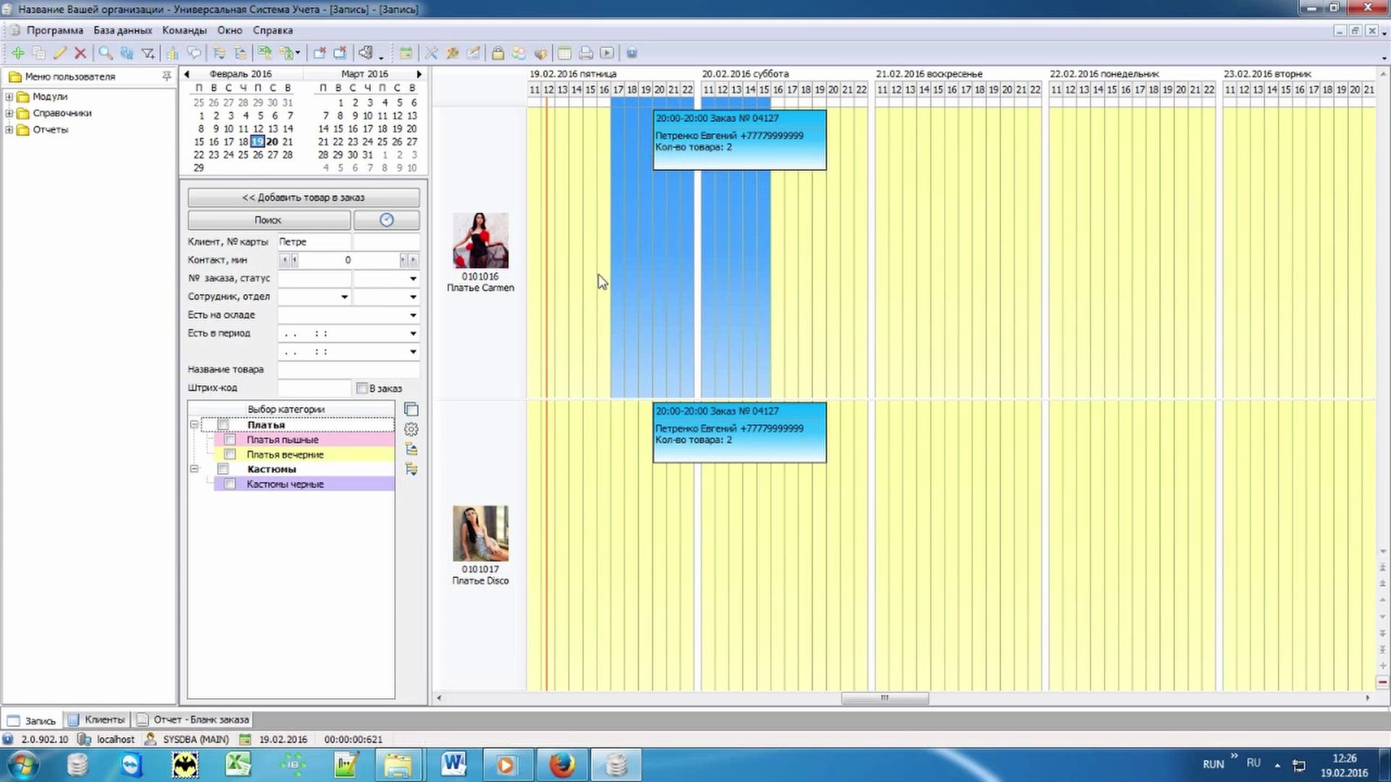
pyautogui.click(411, 411)
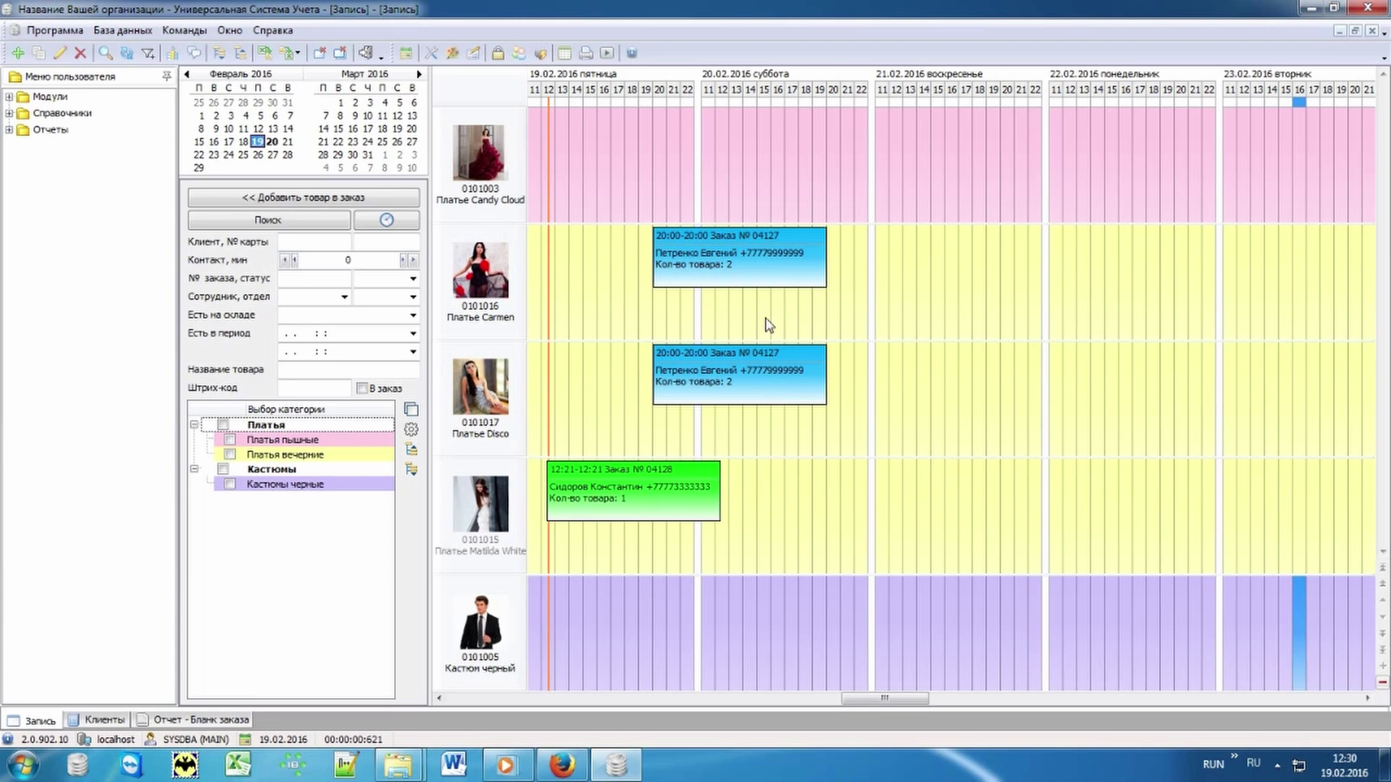
# Step: Review orders 04127 and 04128, then start a new order for Платье Candy Cloud
pyautogui.click(751, 255)
pyautogui.click(738, 370)
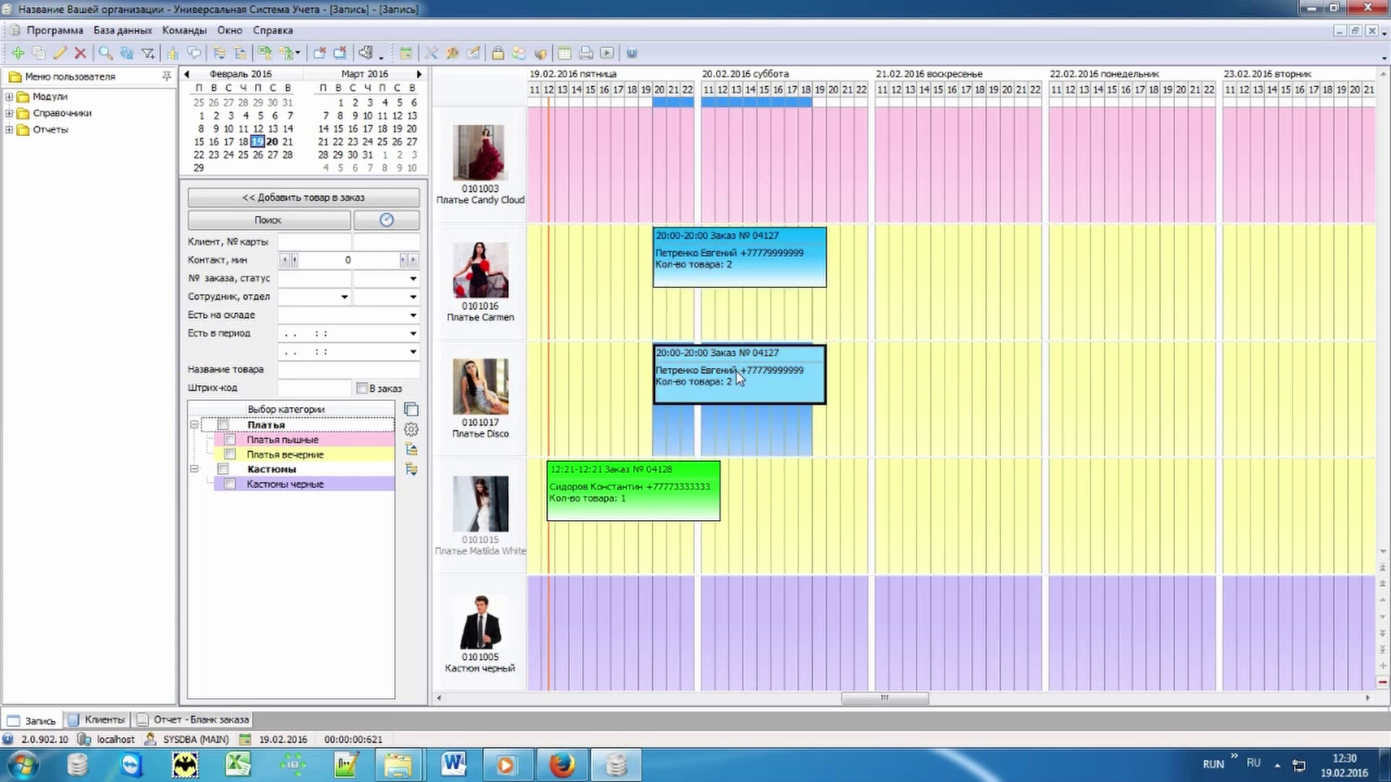
pyautogui.click(607, 489)
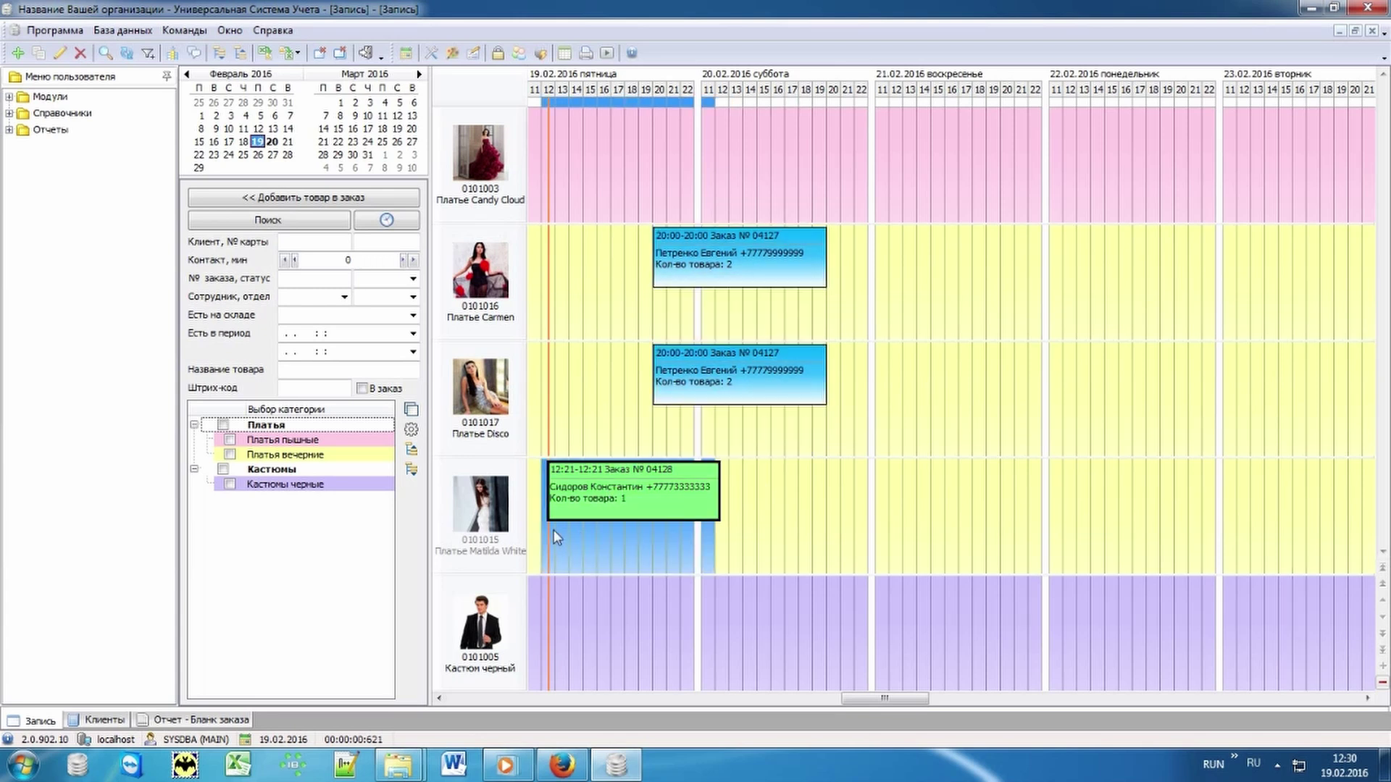
pyautogui.click(866, 551)
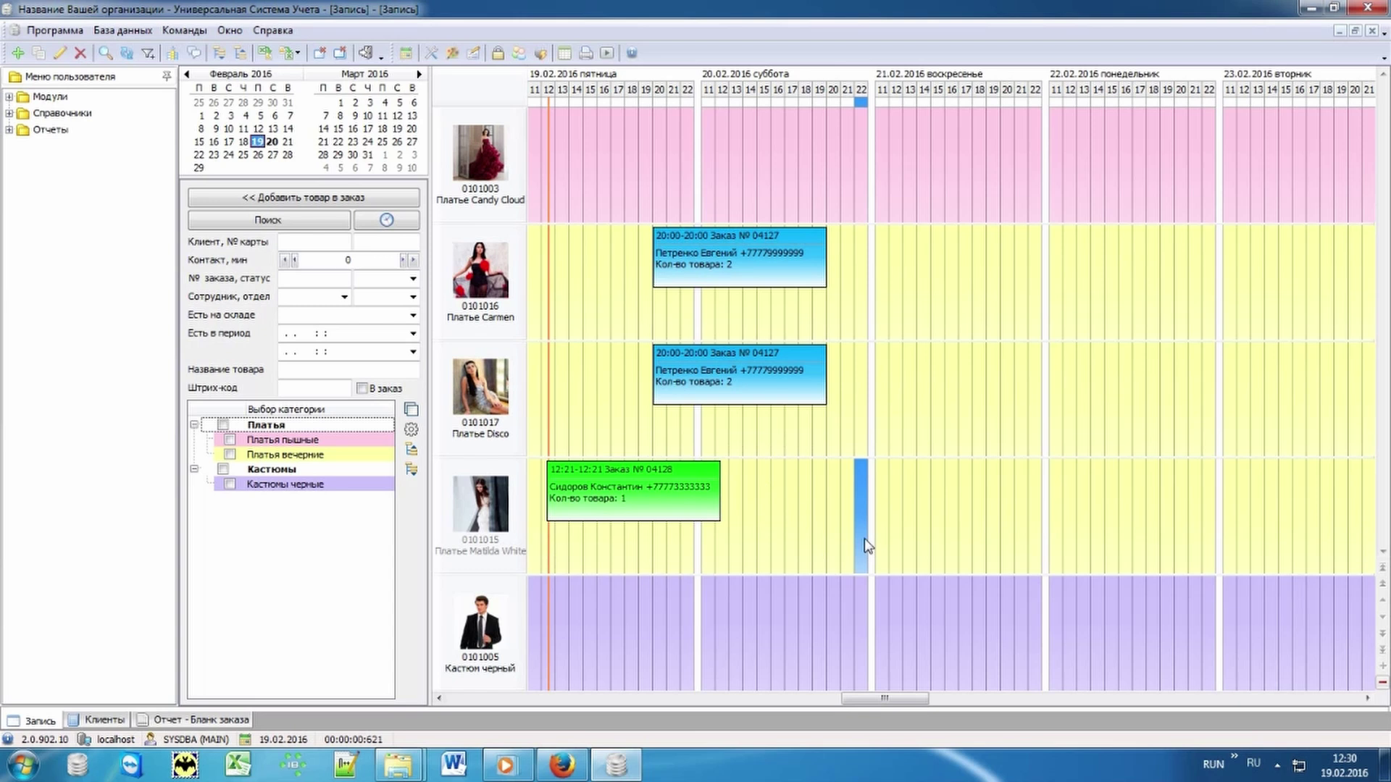
pyautogui.click(538, 153)
pyautogui.click(303, 197)
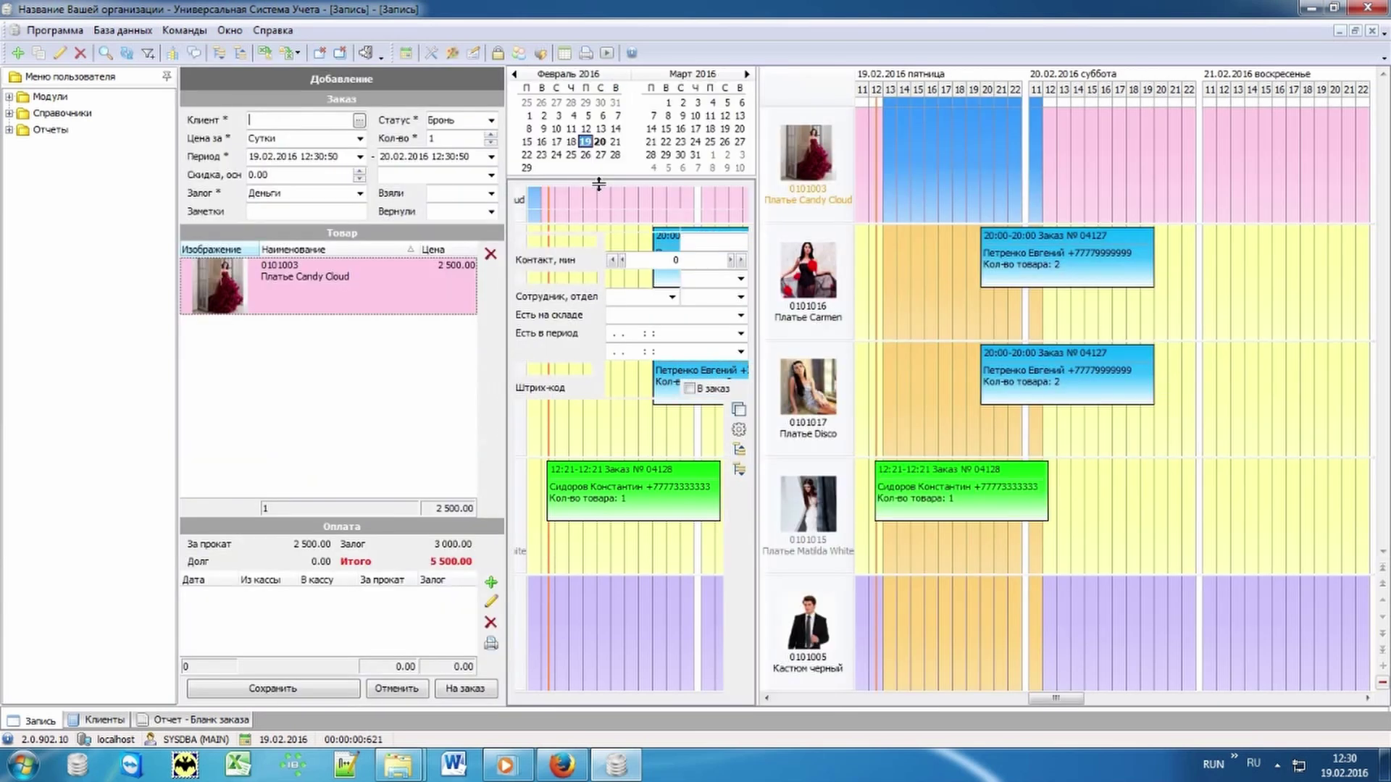
# Step: Assign the Проблемный client, pay 4000, and save order 04130 with a 1000.00 debt
pyautogui.click(359, 119)
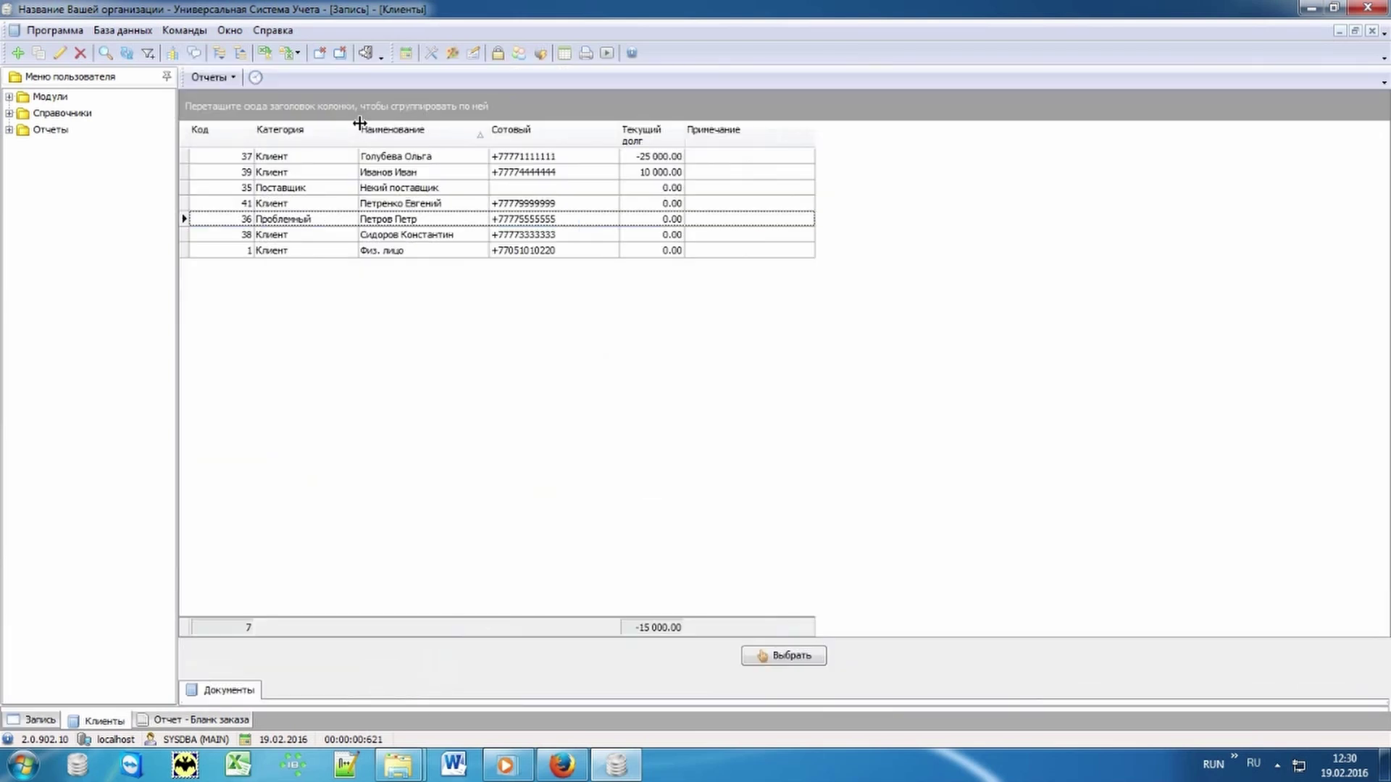
pyautogui.doubleClick(409, 222)
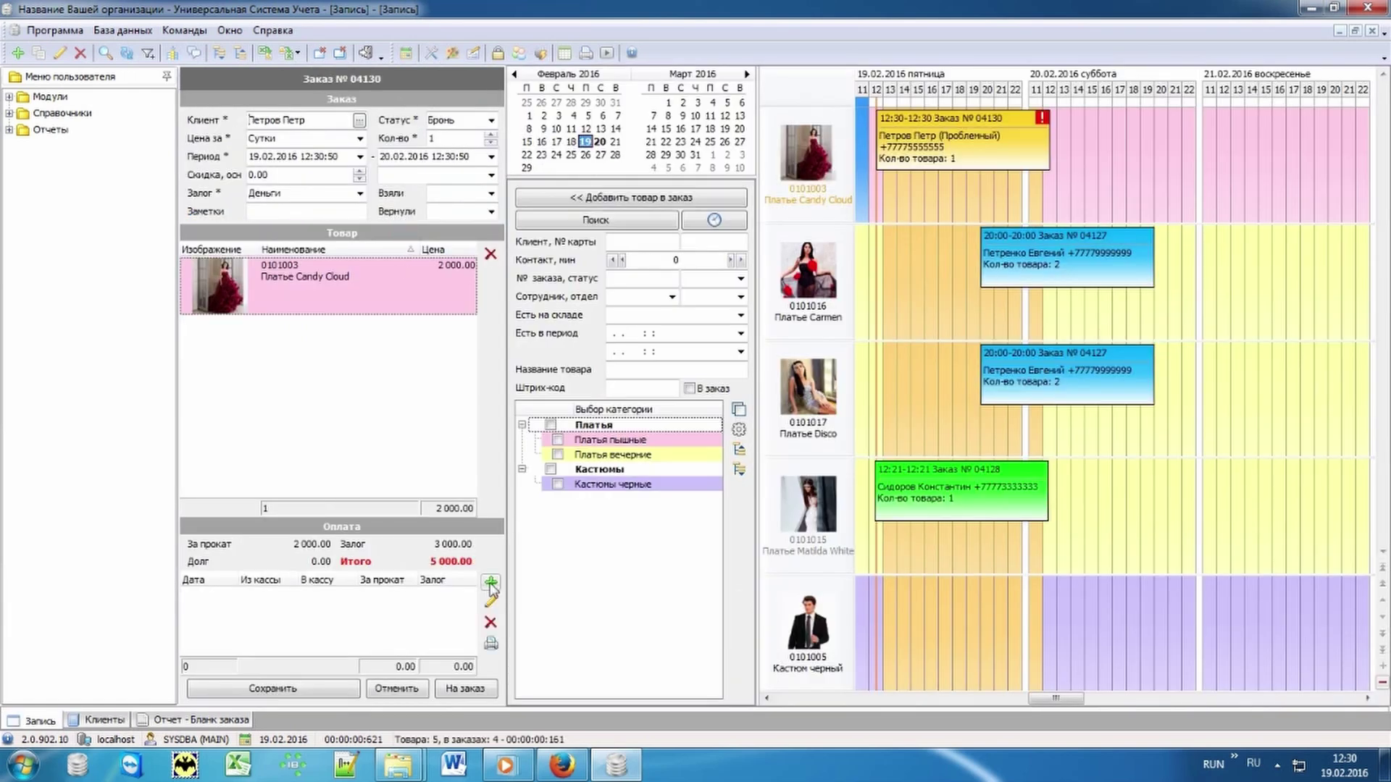
pyautogui.click(491, 583)
pyautogui.write('4000')
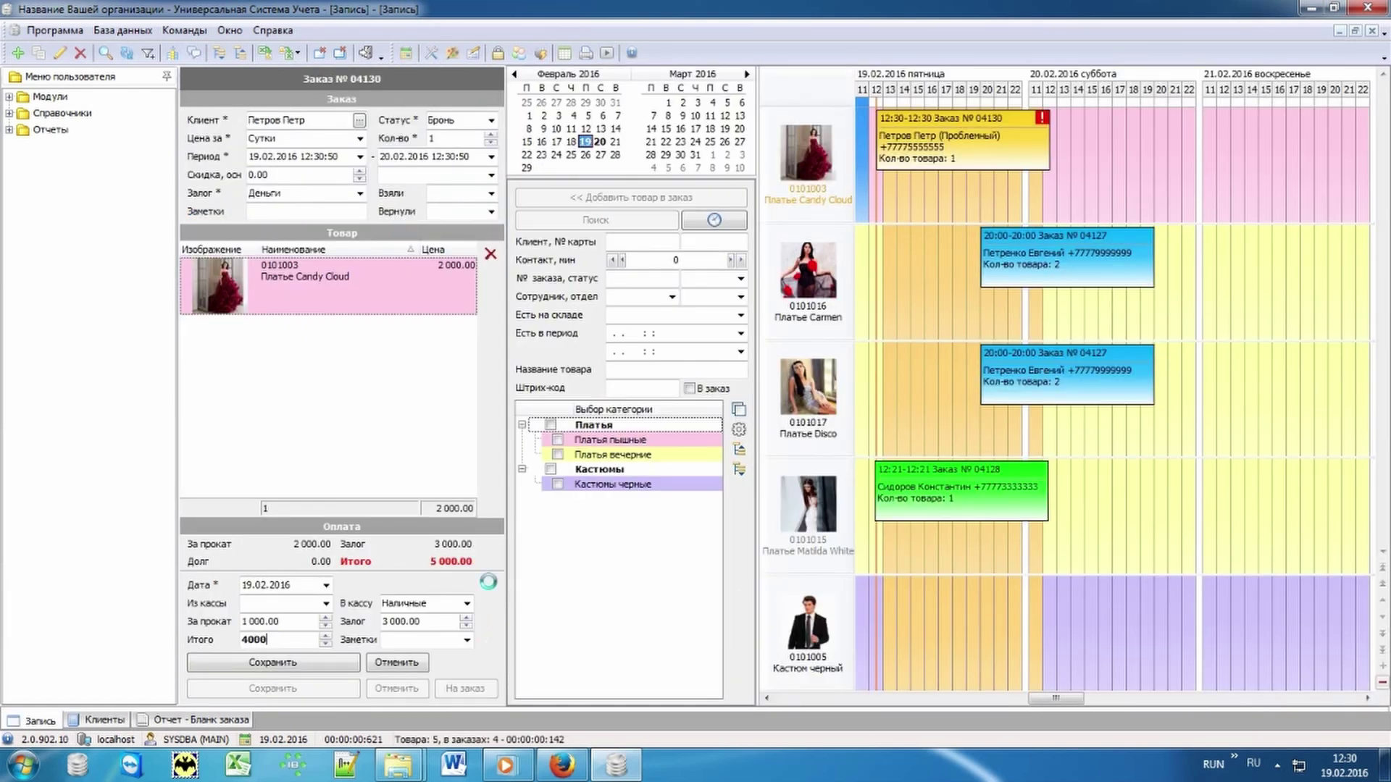
pyautogui.press('Return')
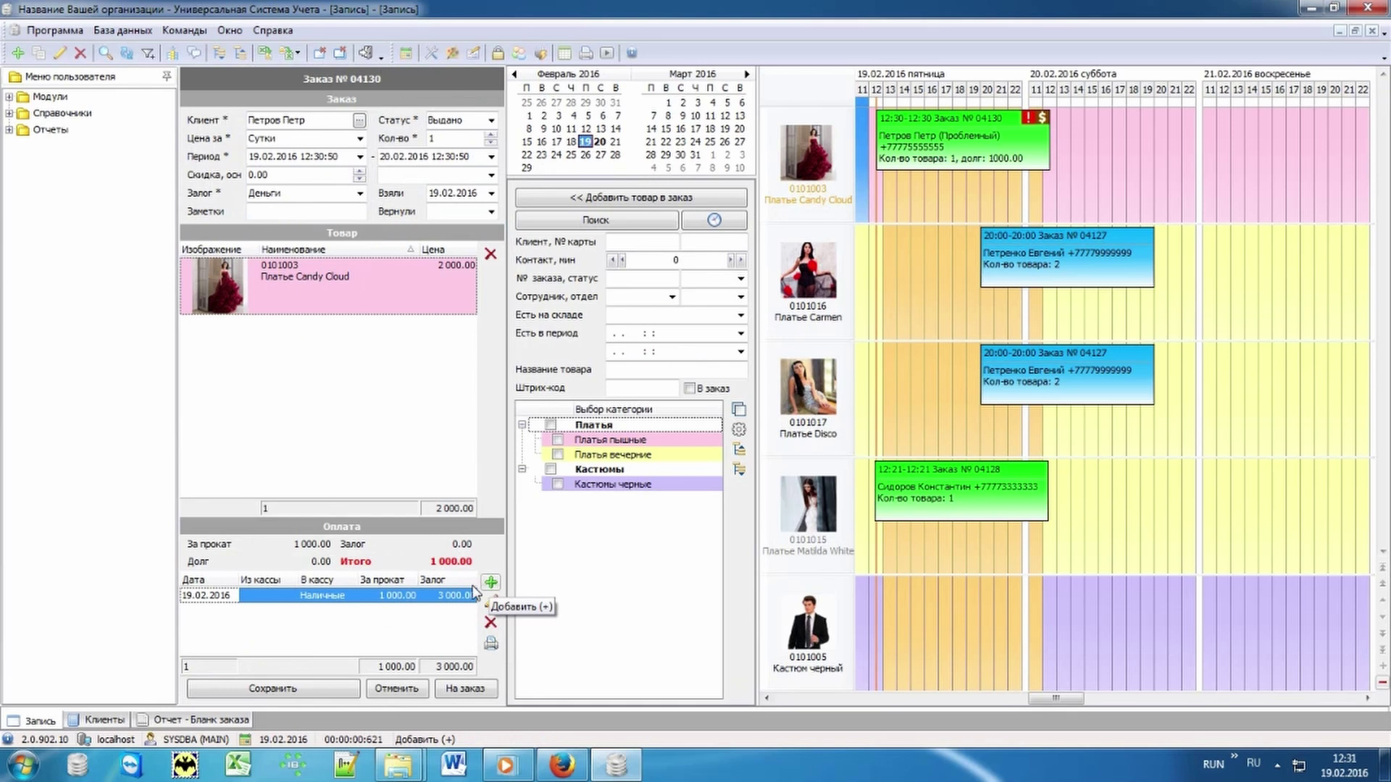
pyautogui.click(311, 688)
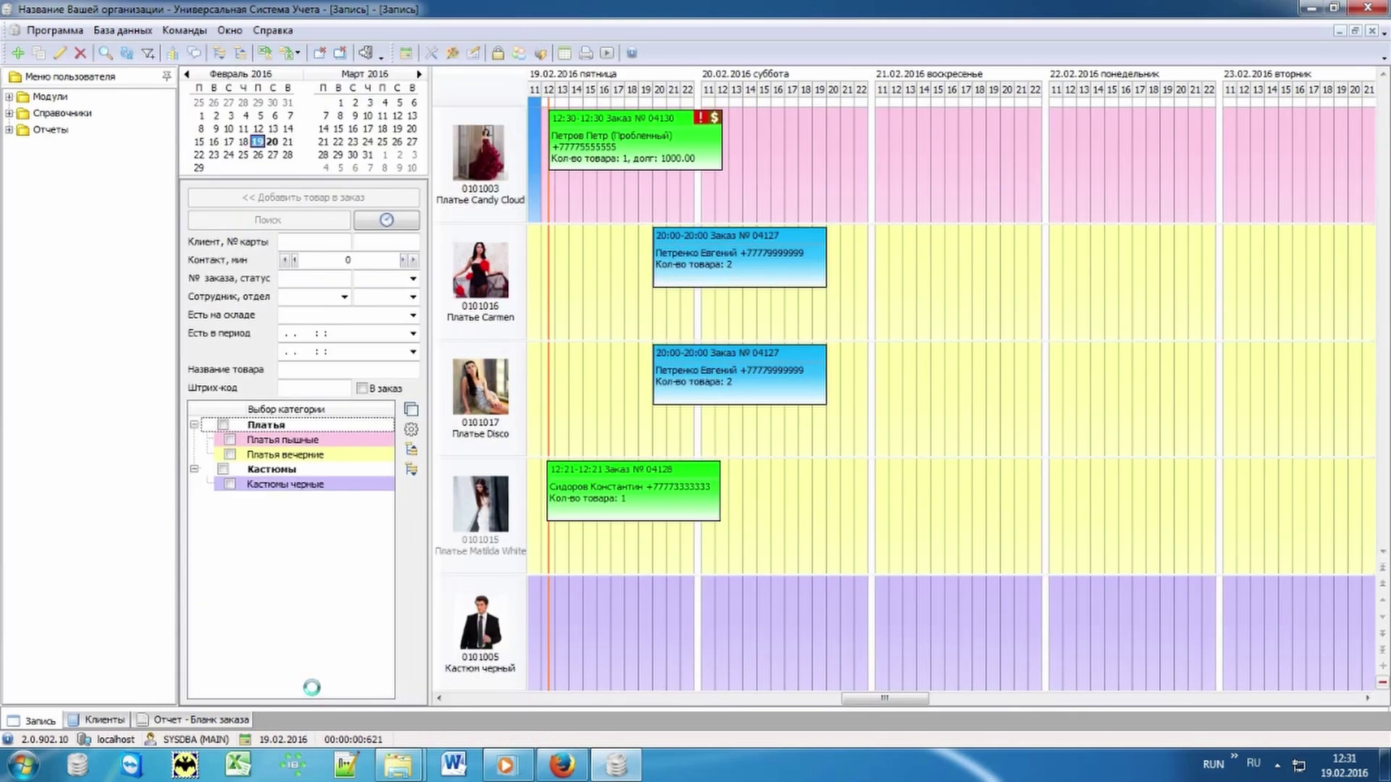
pyautogui.click(242, 142)
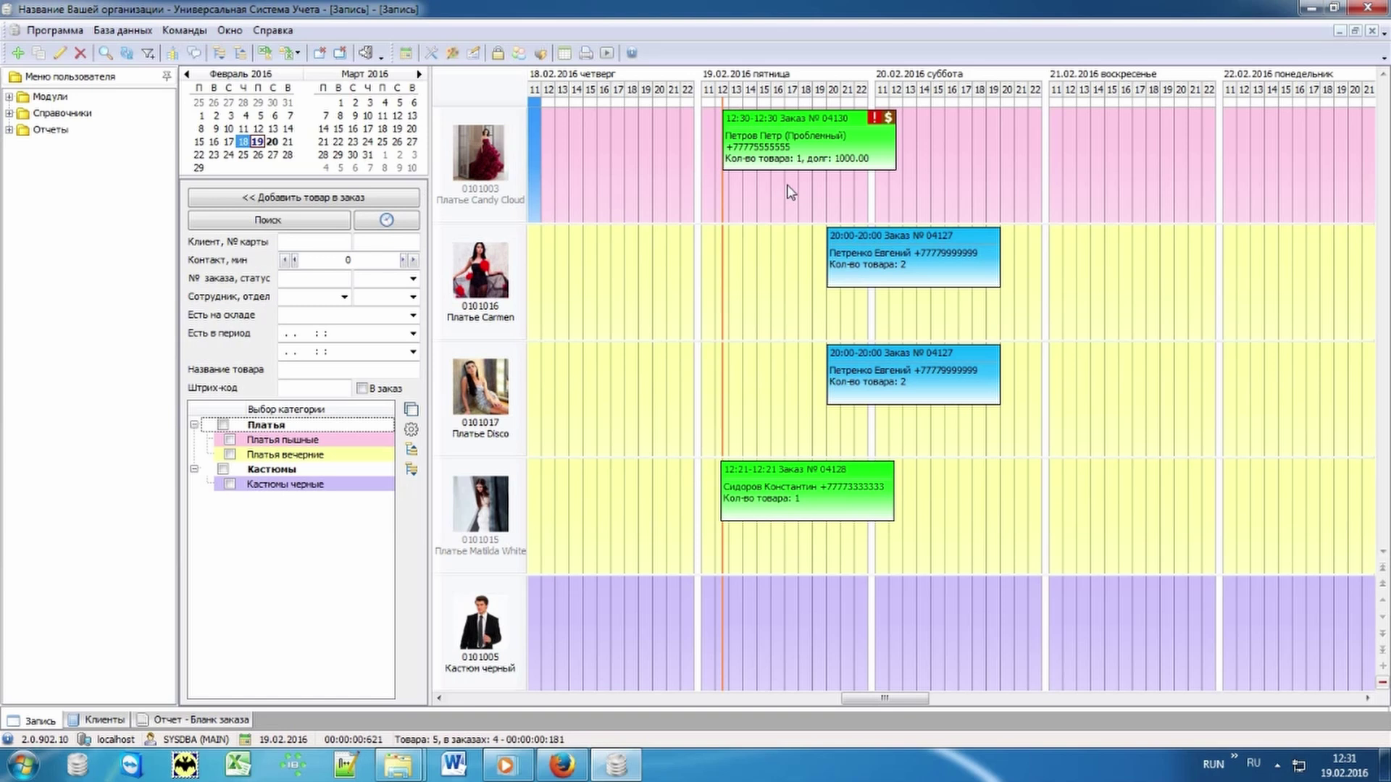
pyautogui.moveTo(791, 154); pyautogui.dragTo(616, 152)
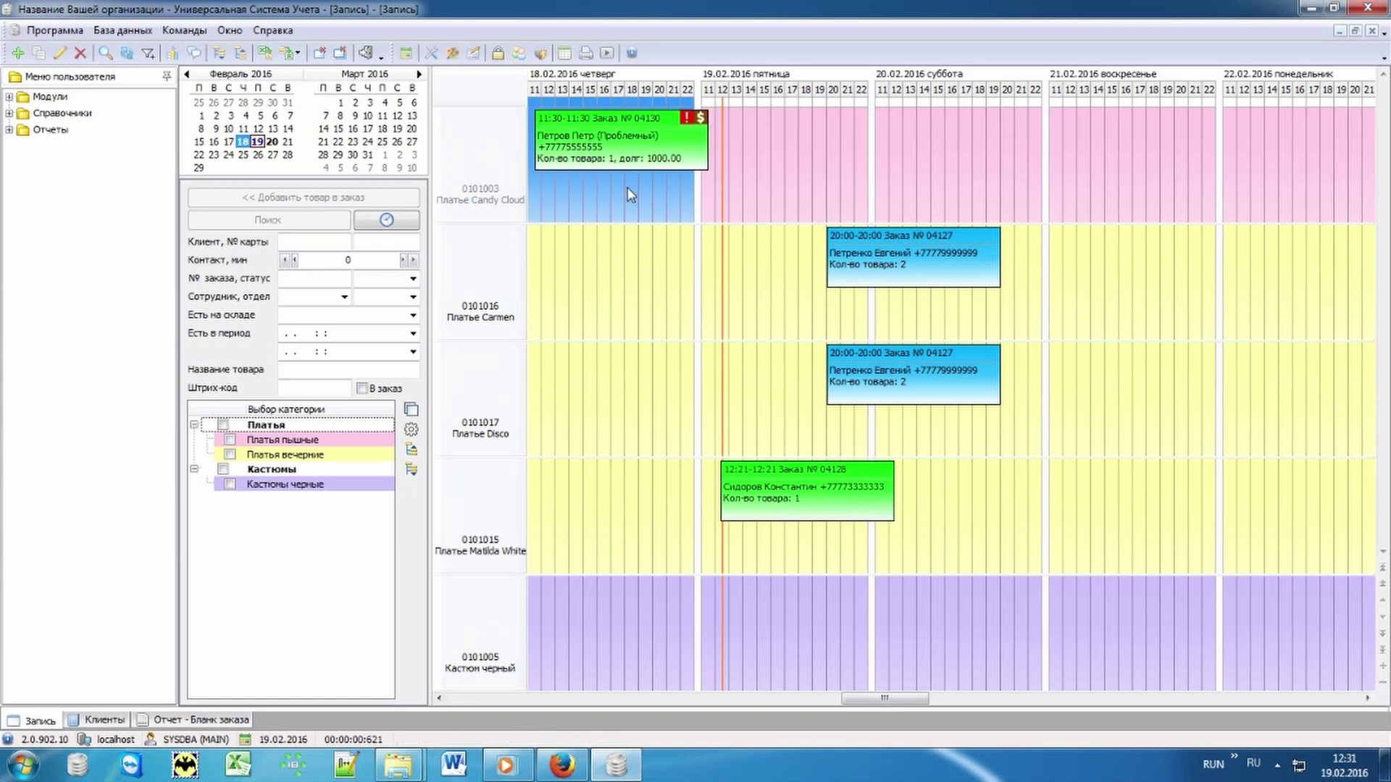
pyautogui.click(769, 171)
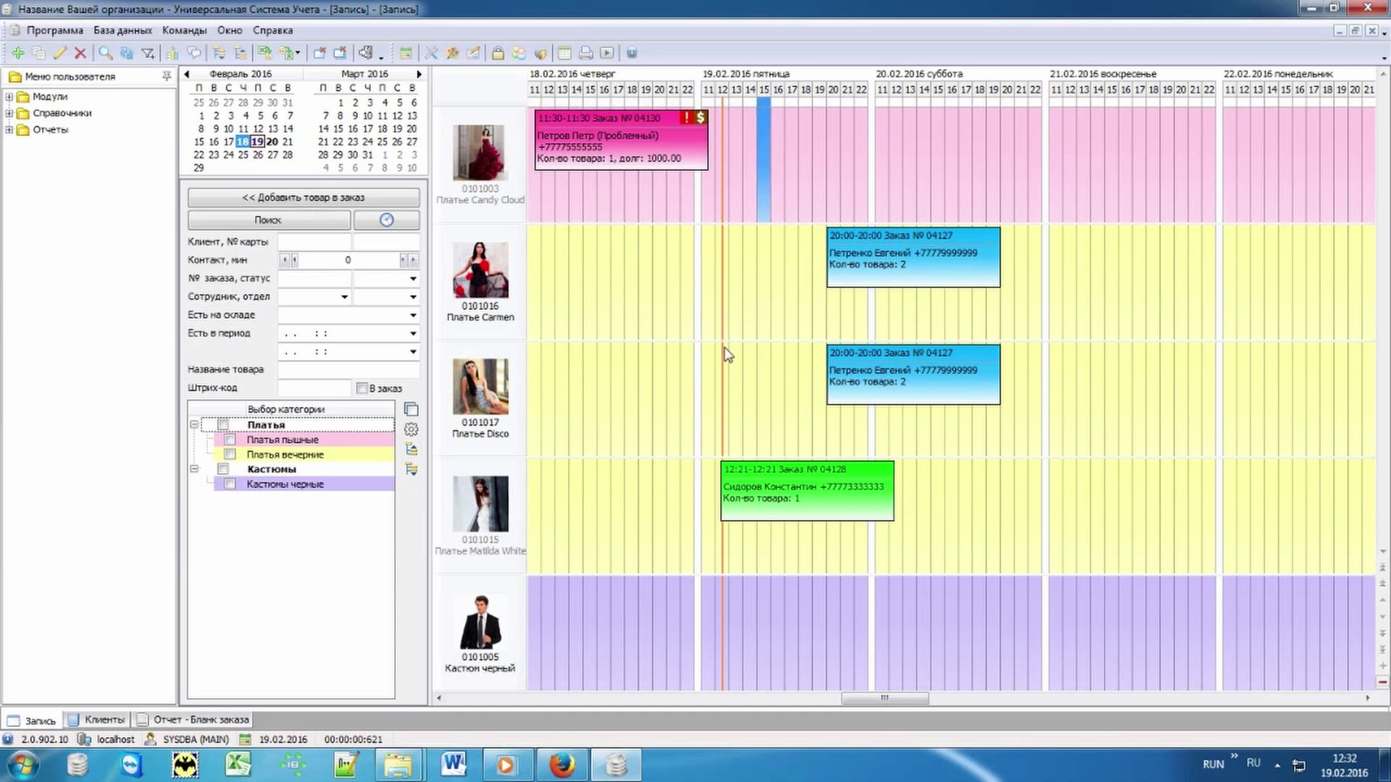
pyautogui.click(642, 151)
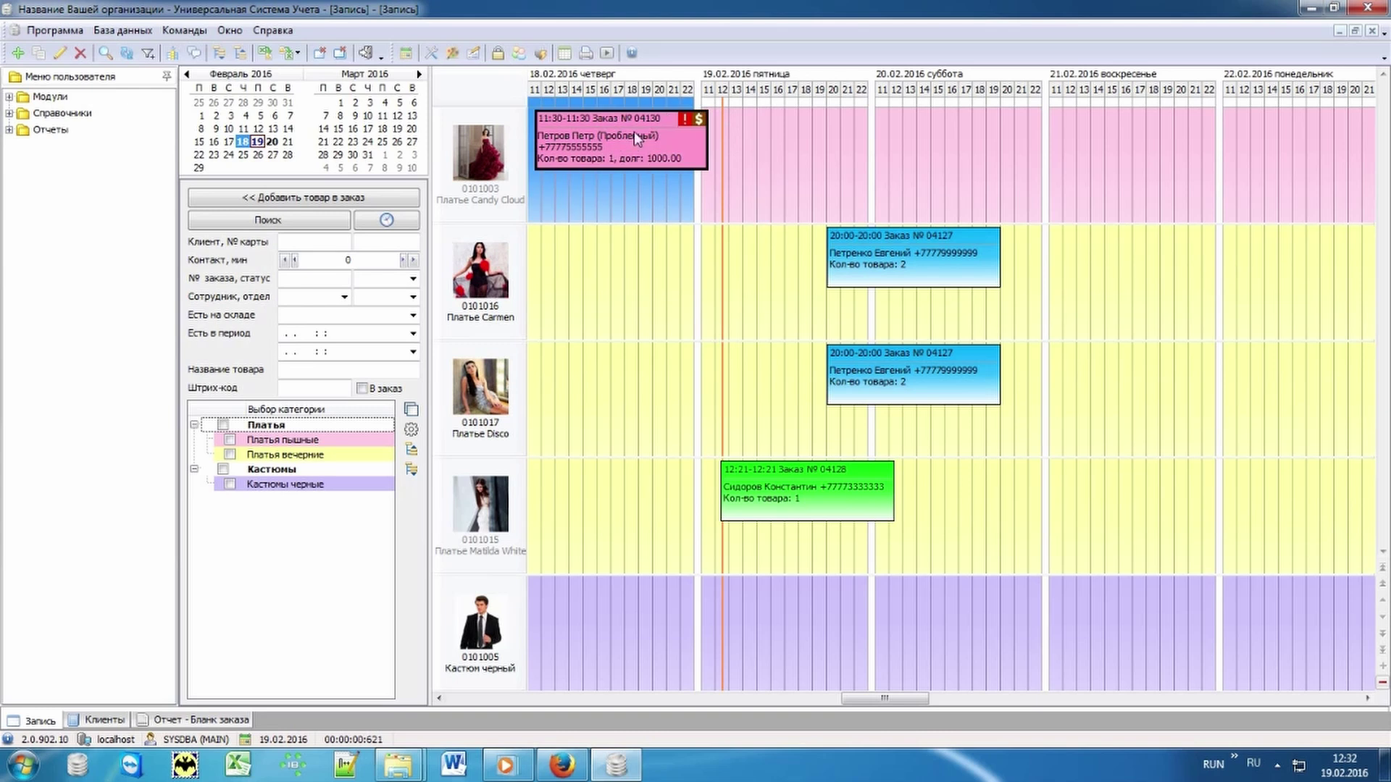
pyautogui.click(750, 176)
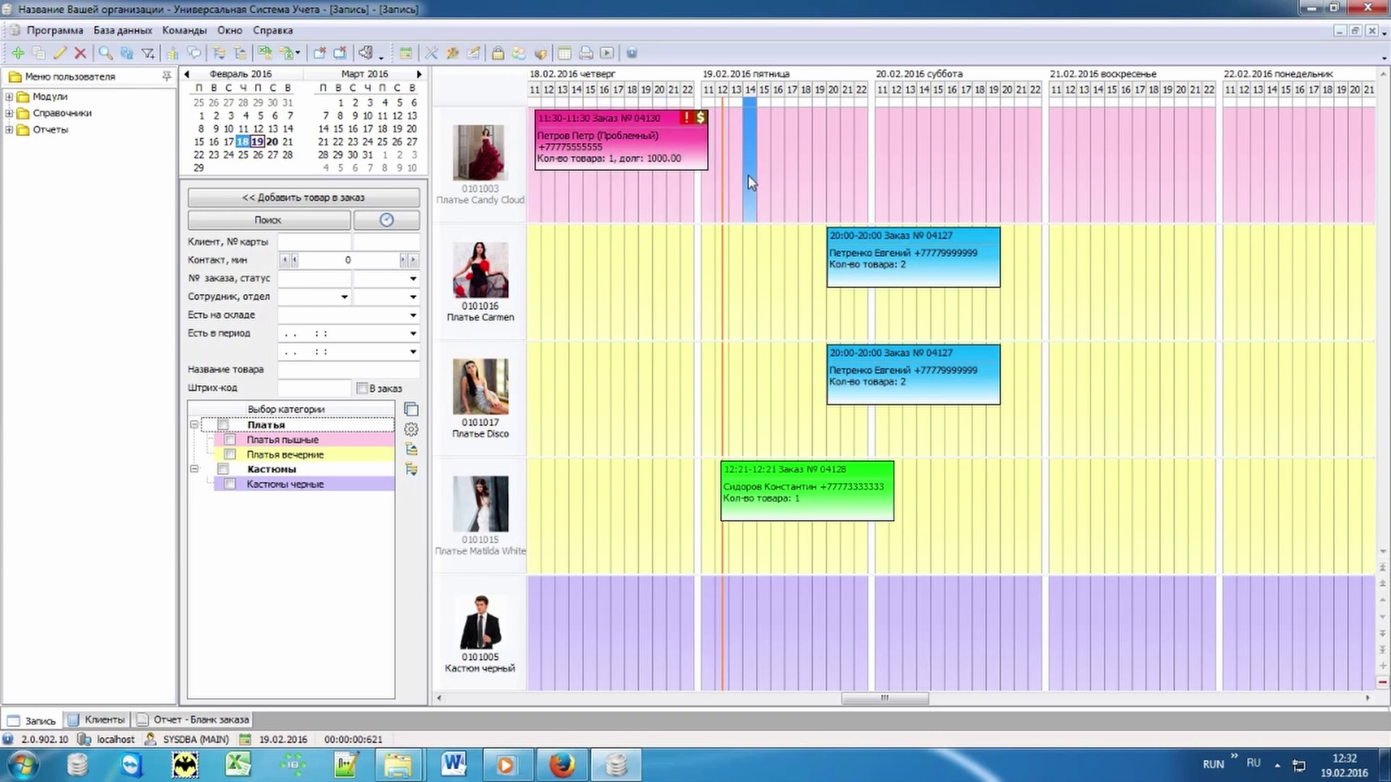
pyautogui.click(413, 280)
pyautogui.click(376, 361)
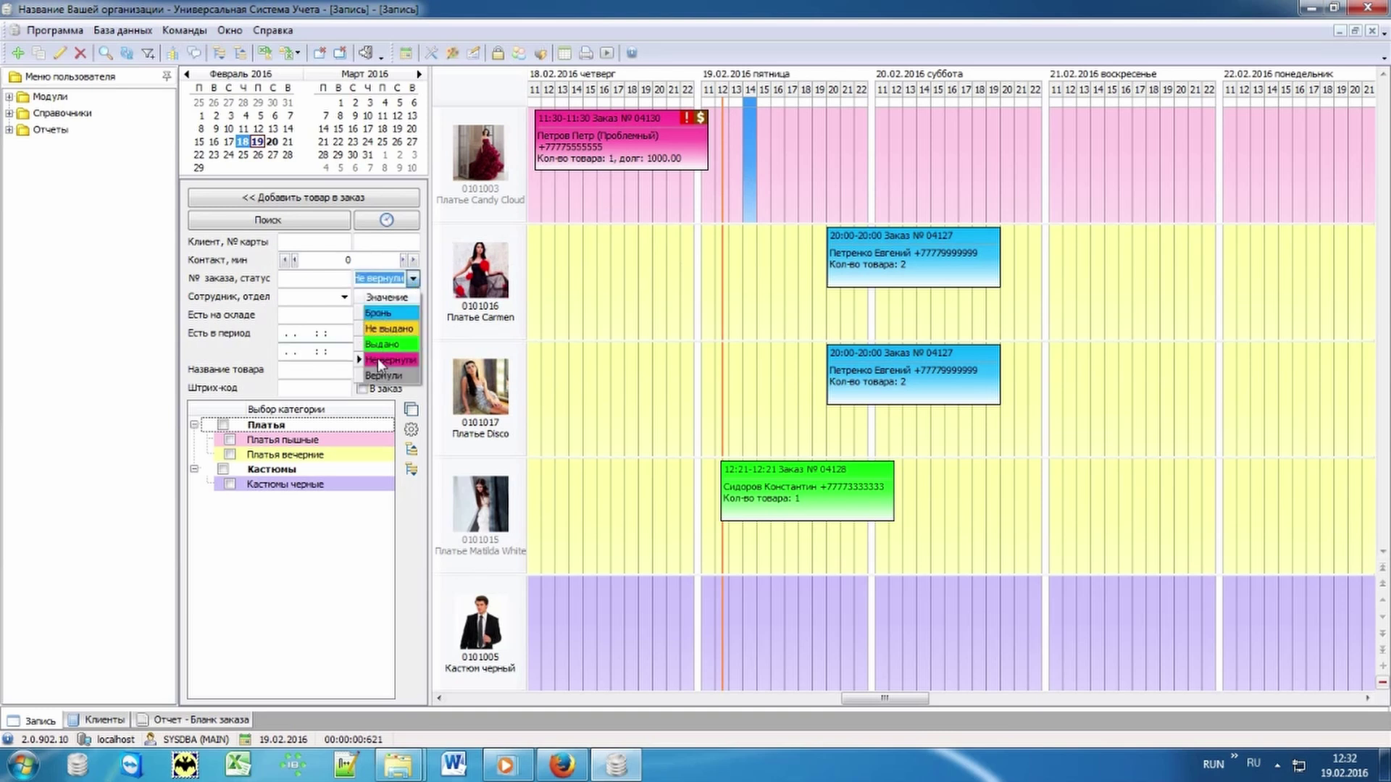
pyautogui.click(335, 221)
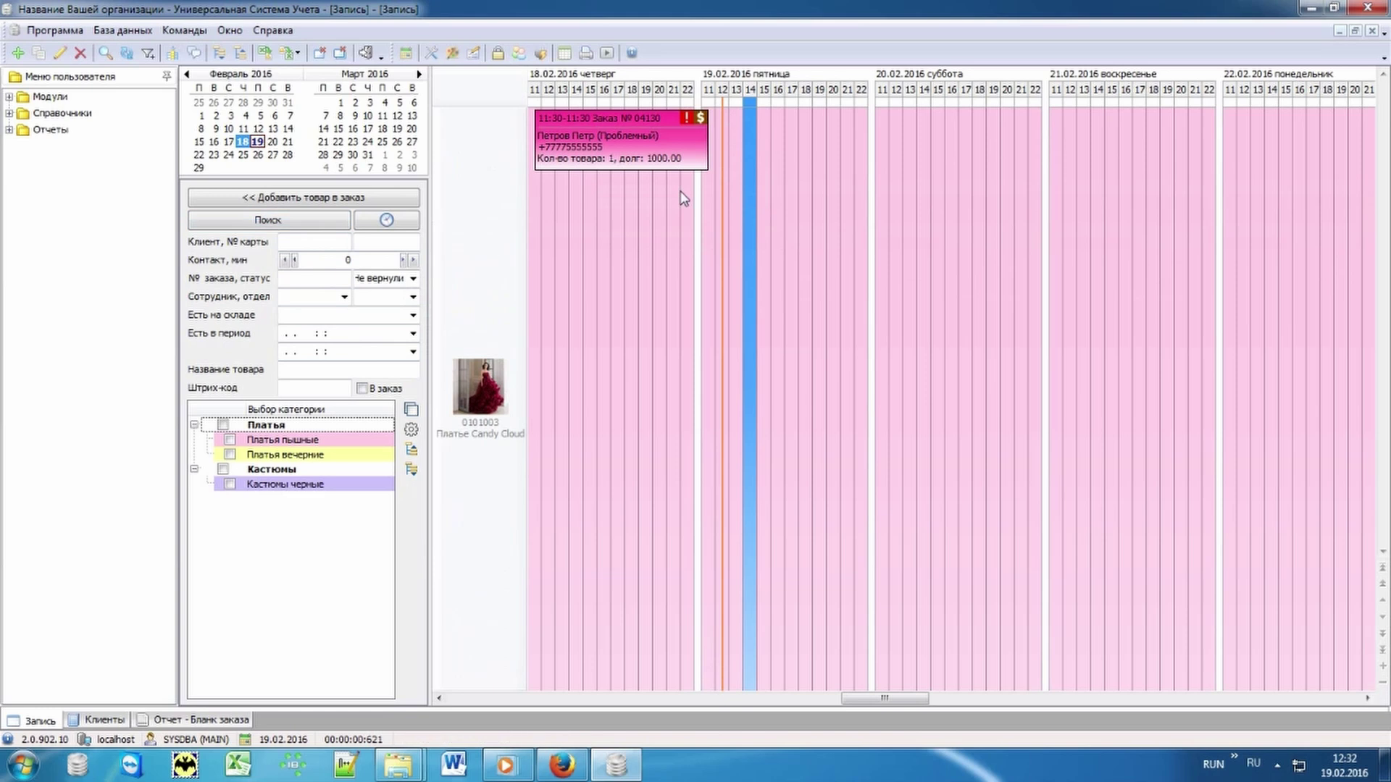
pyautogui.click(411, 410)
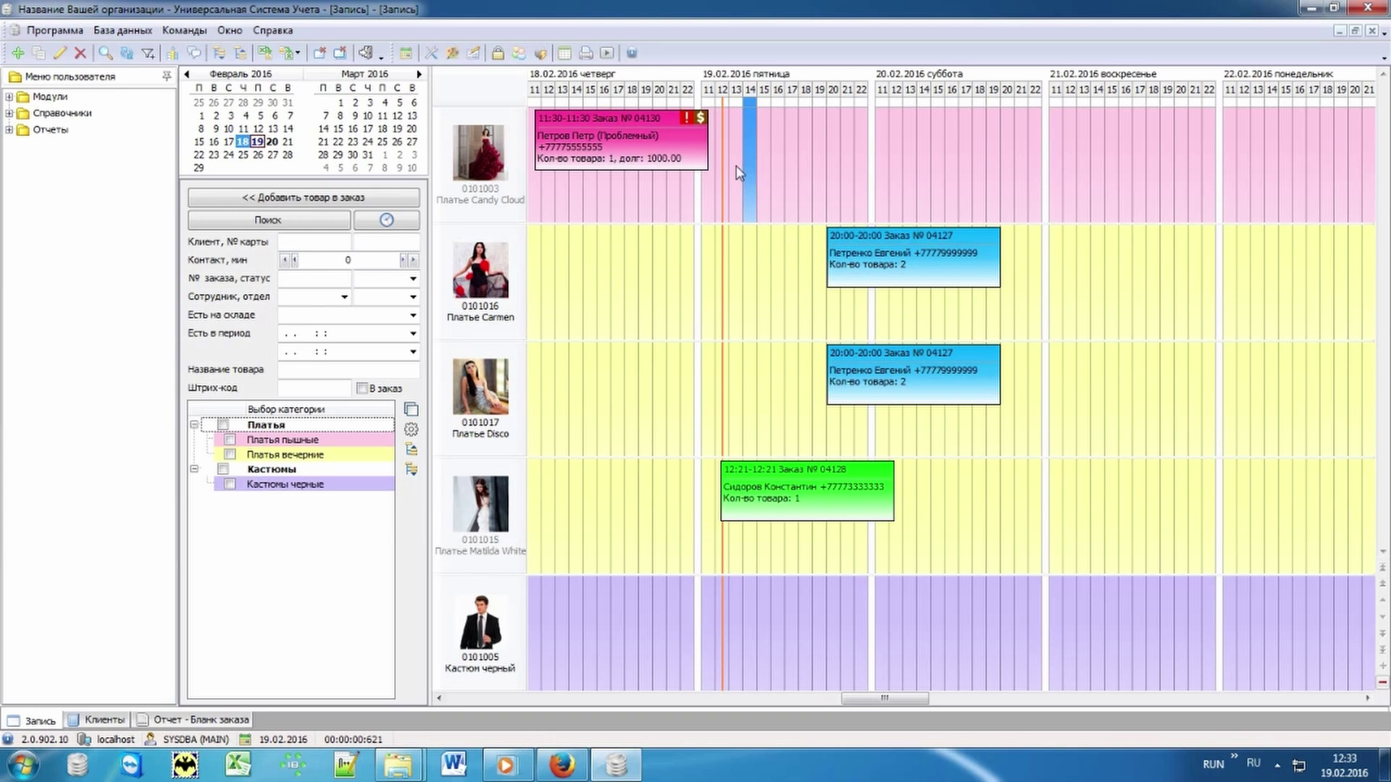
# Step: Set a Напомнить про возврат reminder on the problem client's pink Candy Cloud order
pyautogui.rightClick(590, 158)
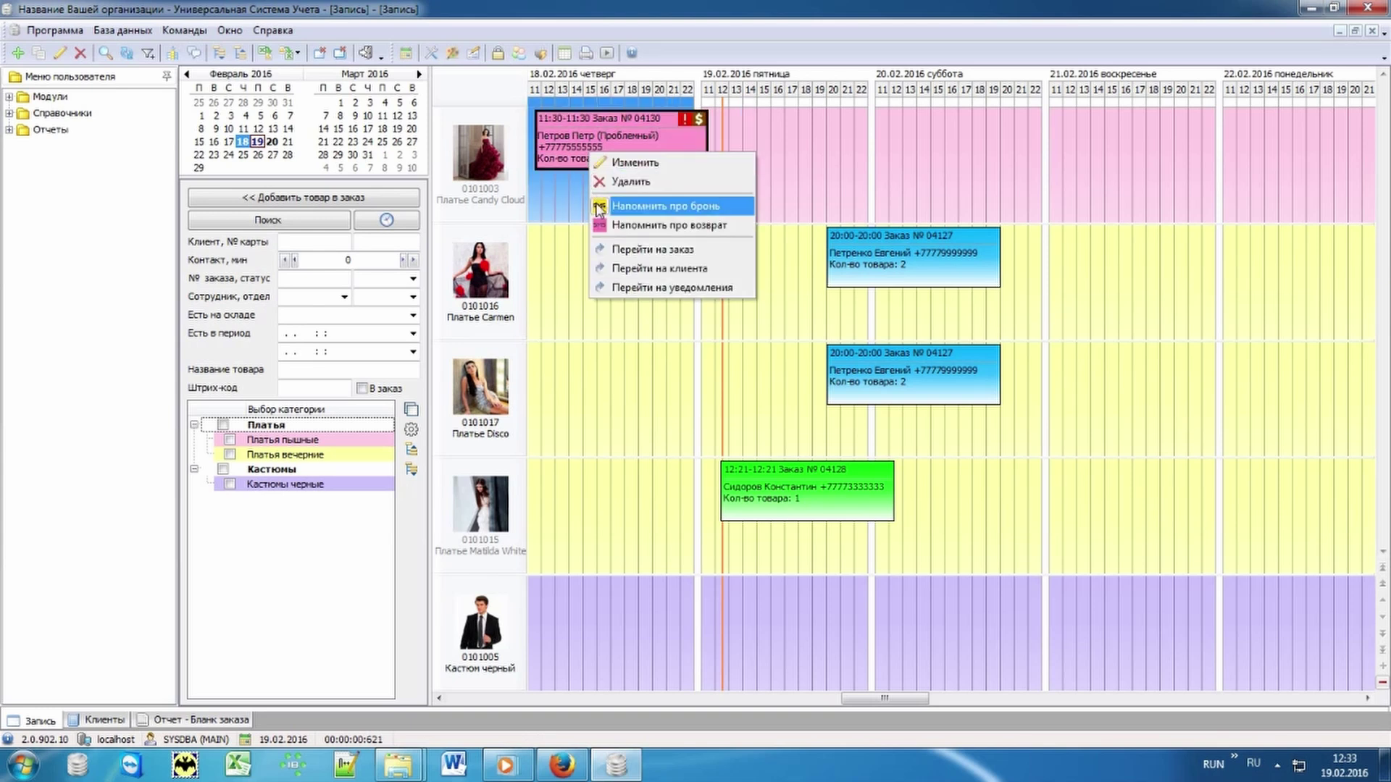
pyautogui.click(728, 228)
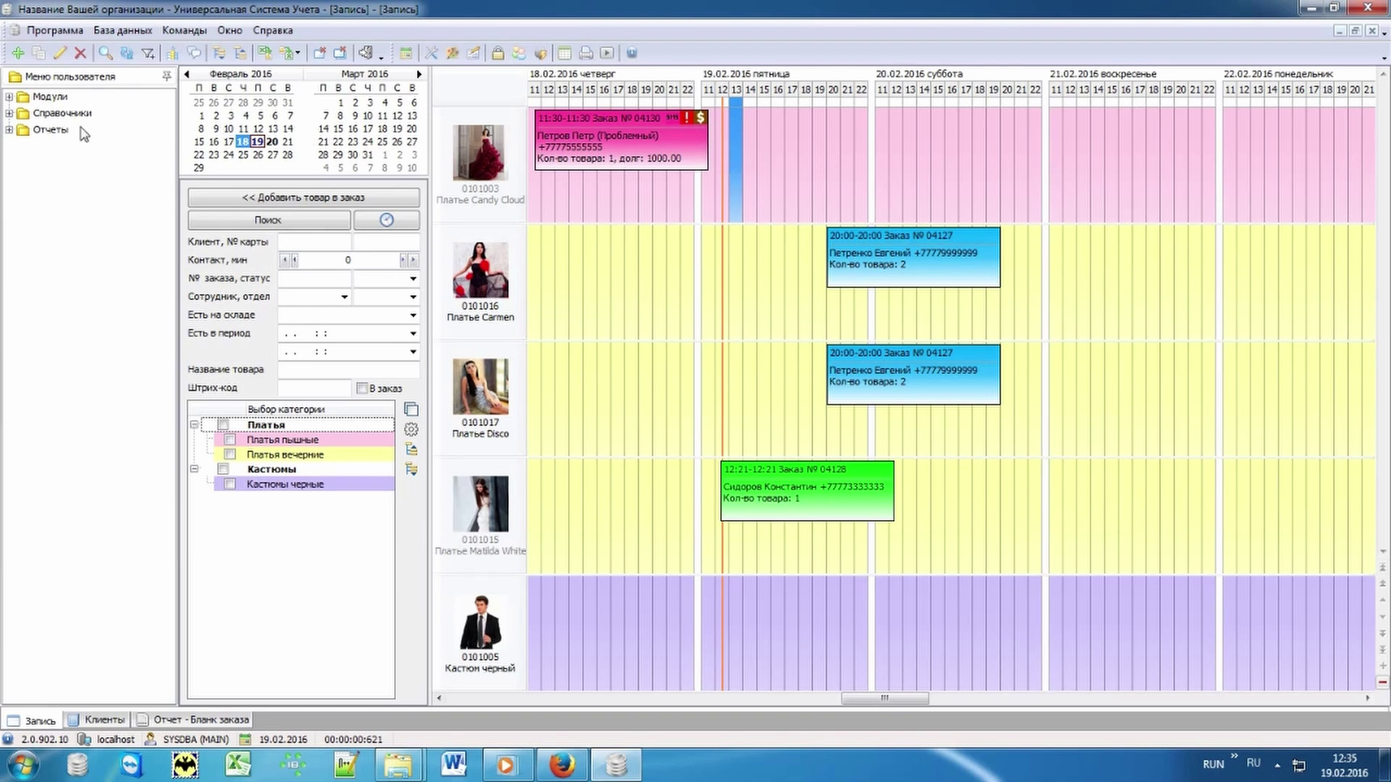
pyautogui.click(27, 134)
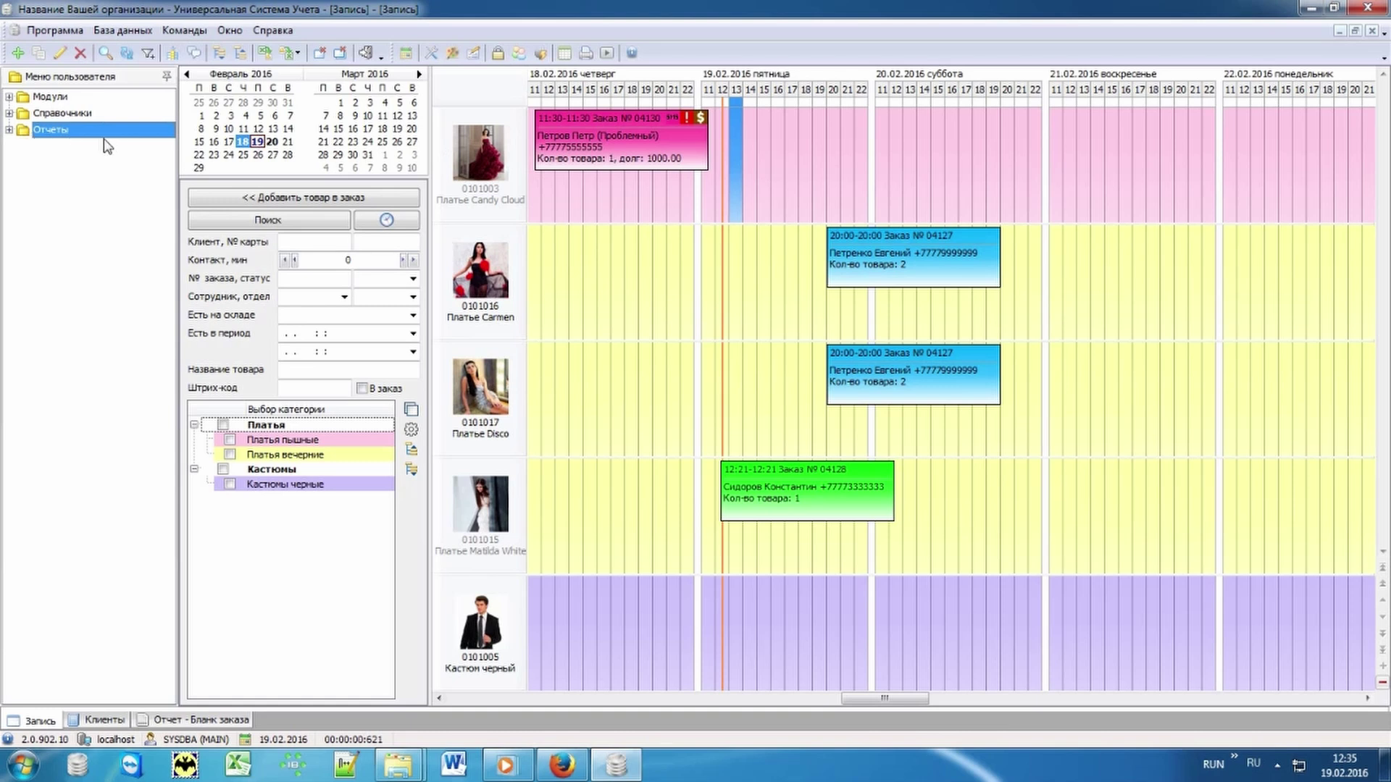
# Step: Open the Деньги report for 01.01–28.02.2016: income 45 500.00, expense 15 020.00, balance 30 480.00
pyautogui.click(8, 131)
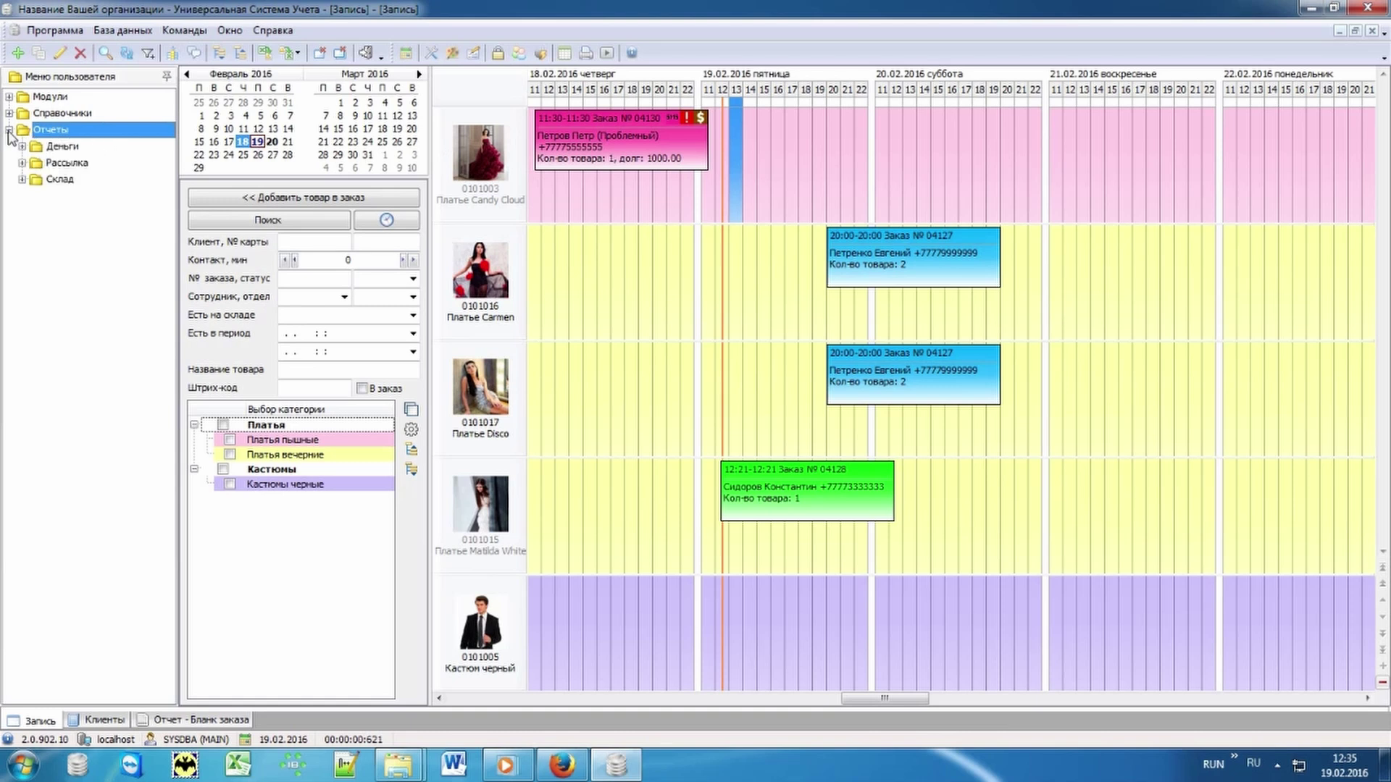
pyautogui.click(22, 147)
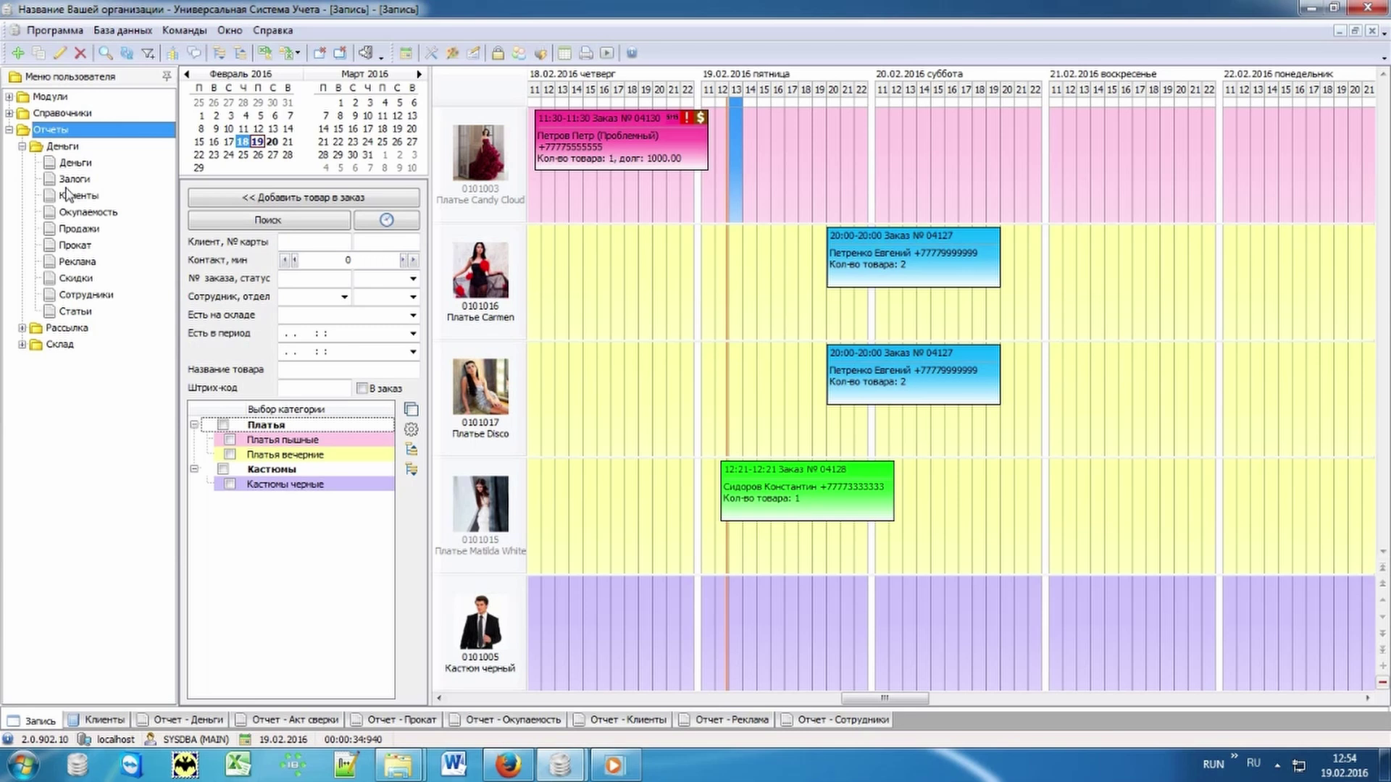
pyautogui.click(65, 165)
pyautogui.click(203, 720)
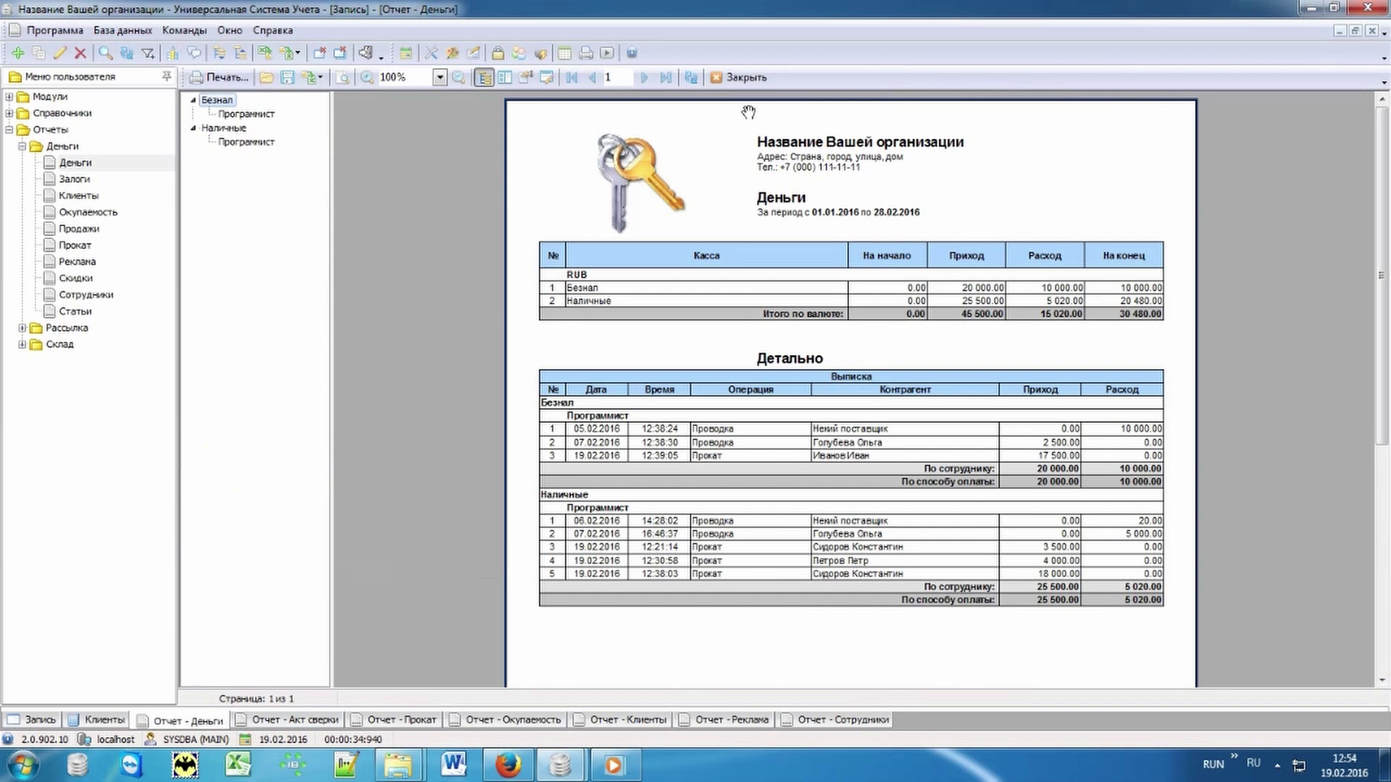
# Step: Check the Акт сверки report, then view the Прокат totals (32 500 dresses, 1 000 costumes) and pie charts
pyautogui.click(308, 721)
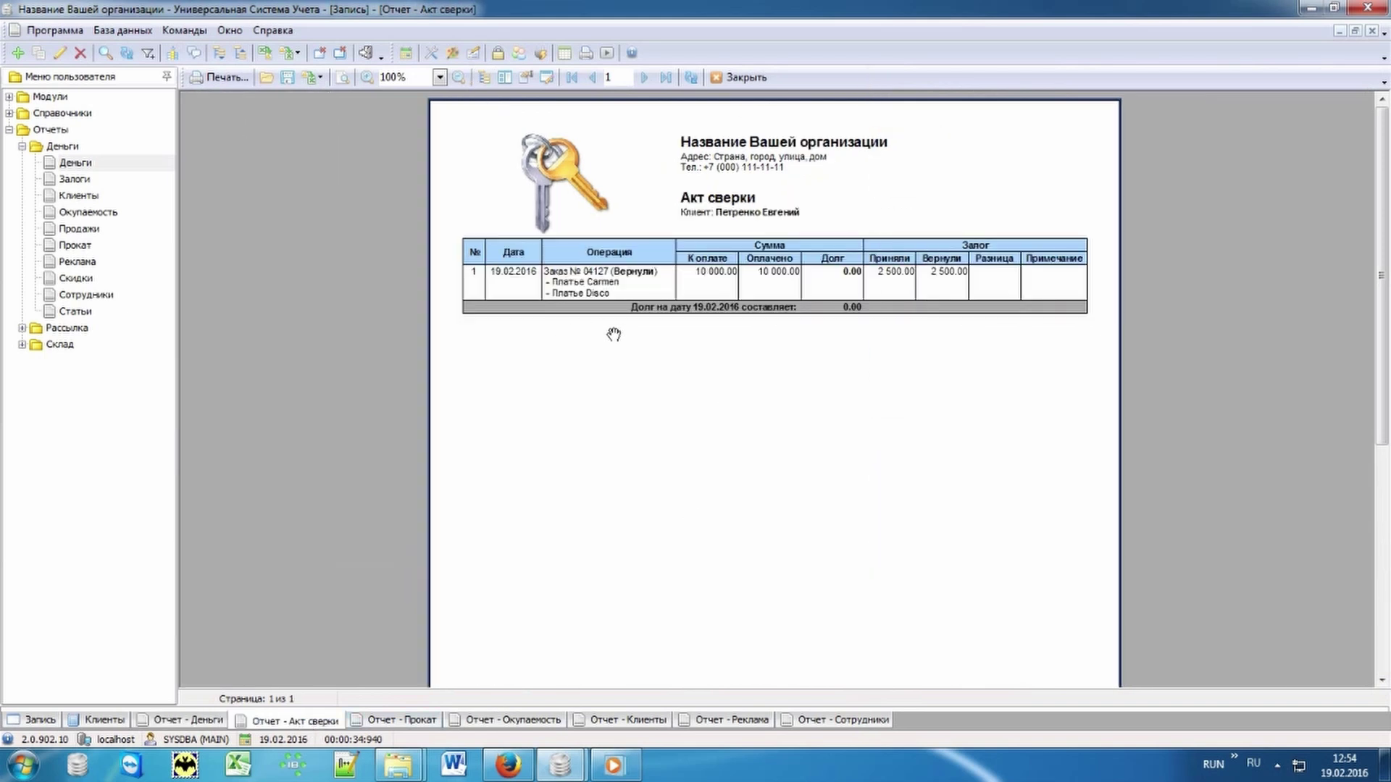
pyautogui.click(419, 720)
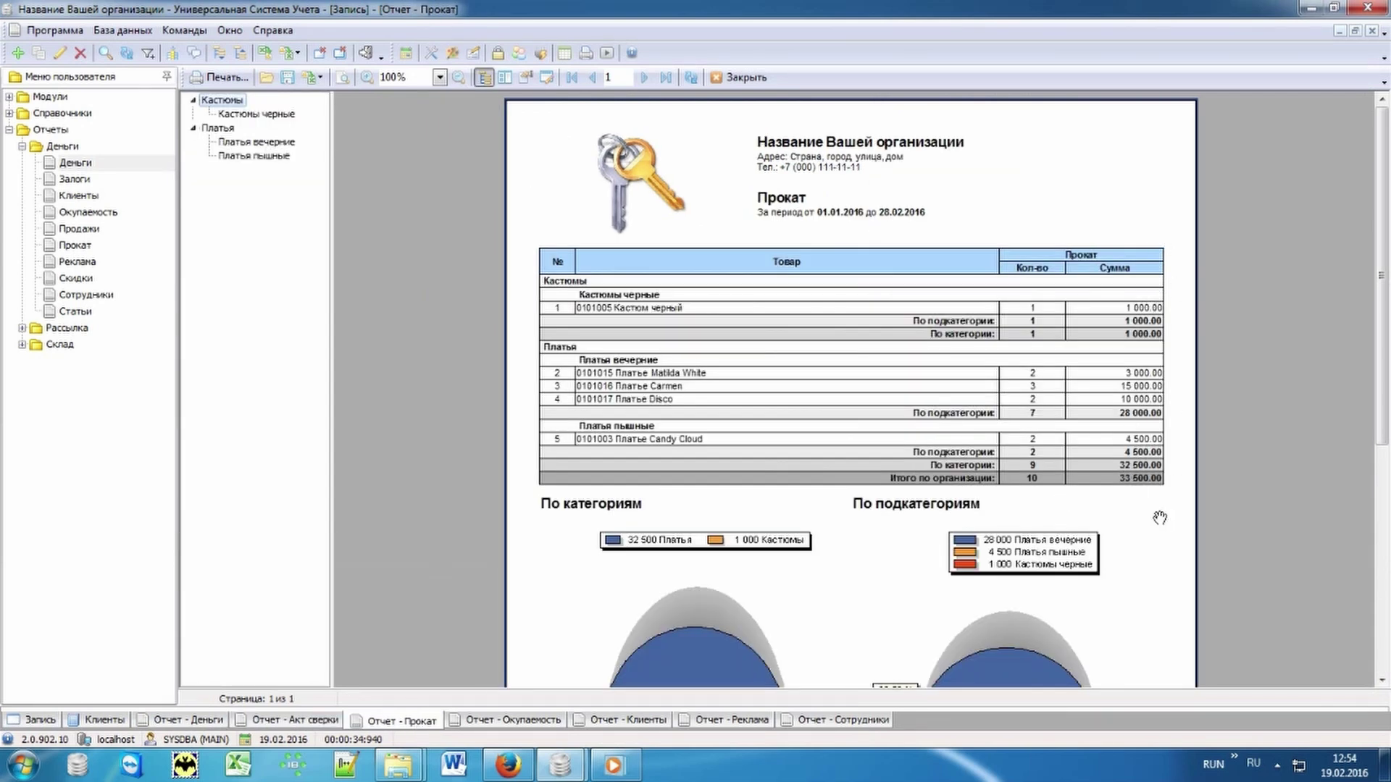
pyautogui.moveTo(1169, 524); pyautogui.dragTo(1172, 192)
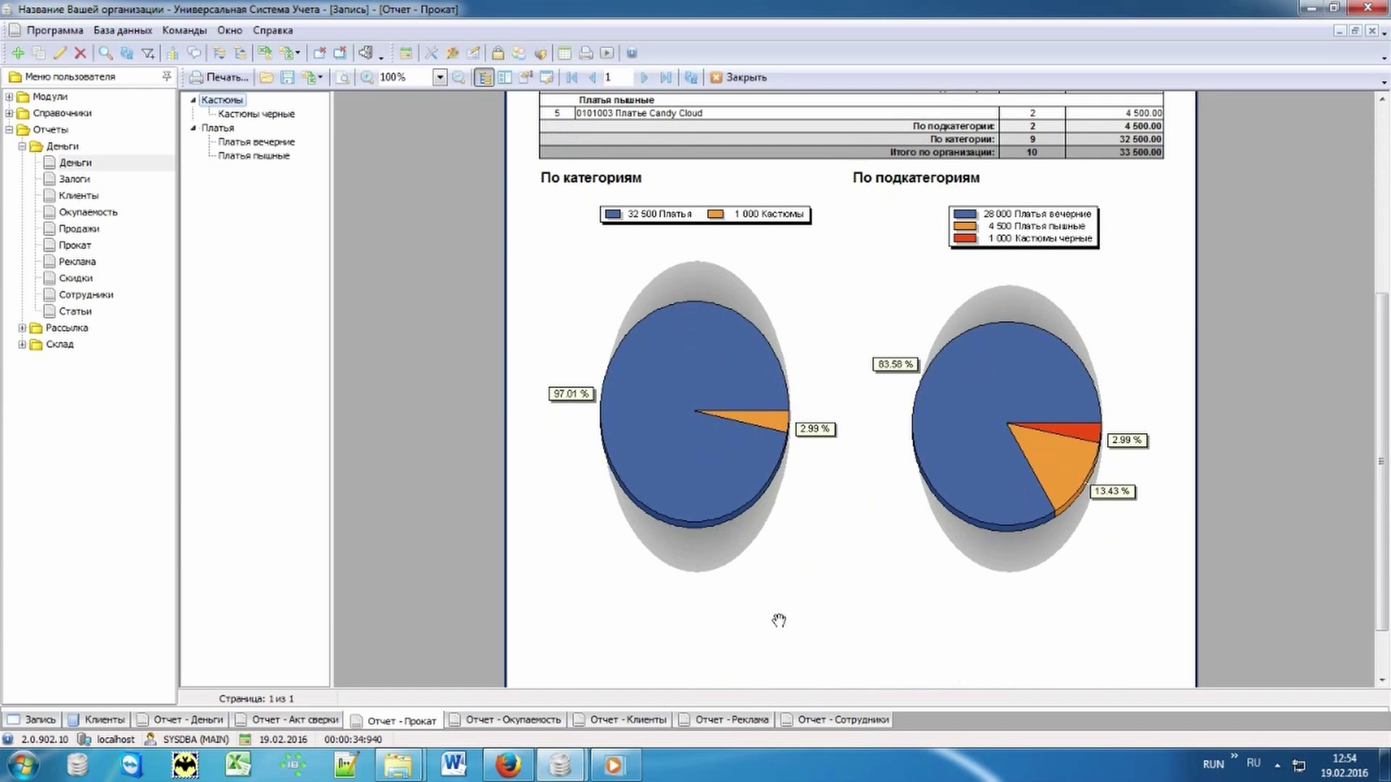
pyautogui.moveTo(823, 264); pyautogui.dragTo(847, 695)
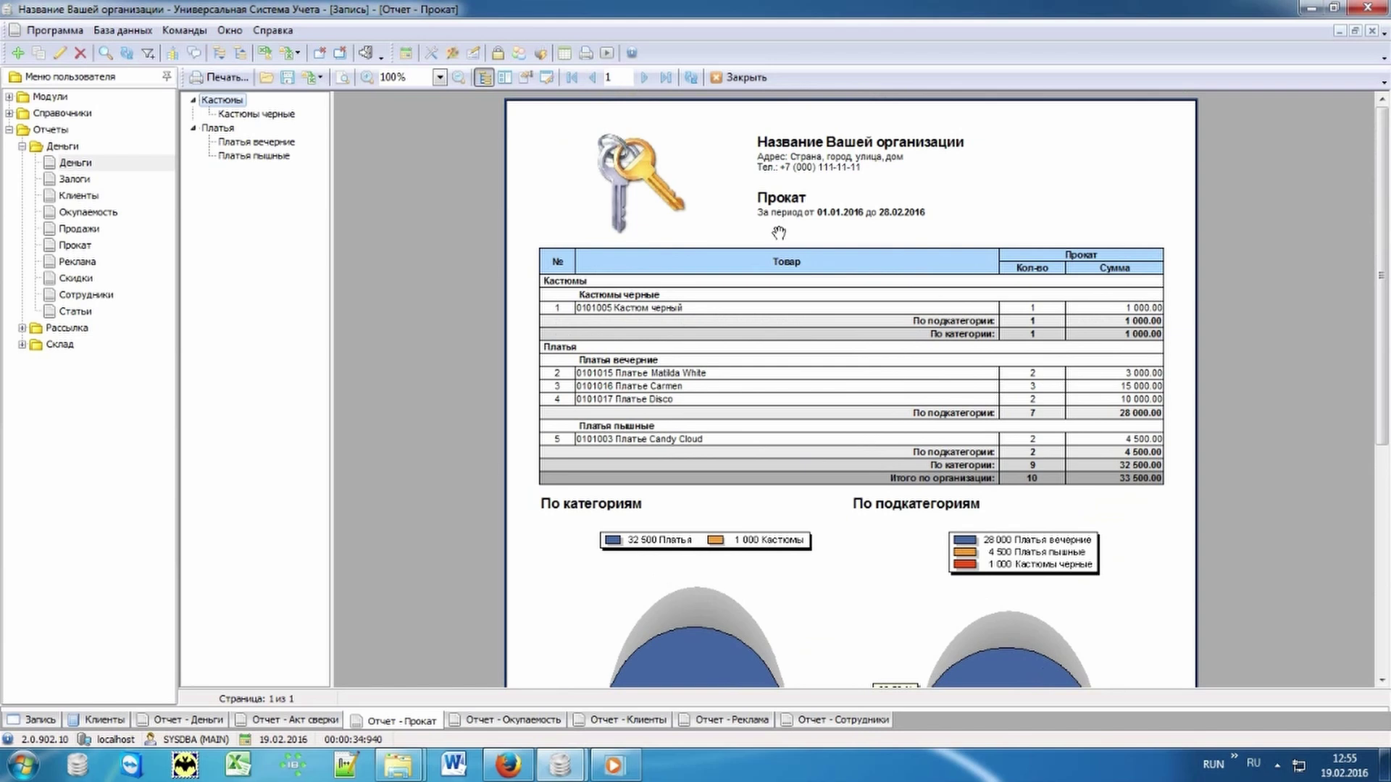
pyautogui.click(92, 230)
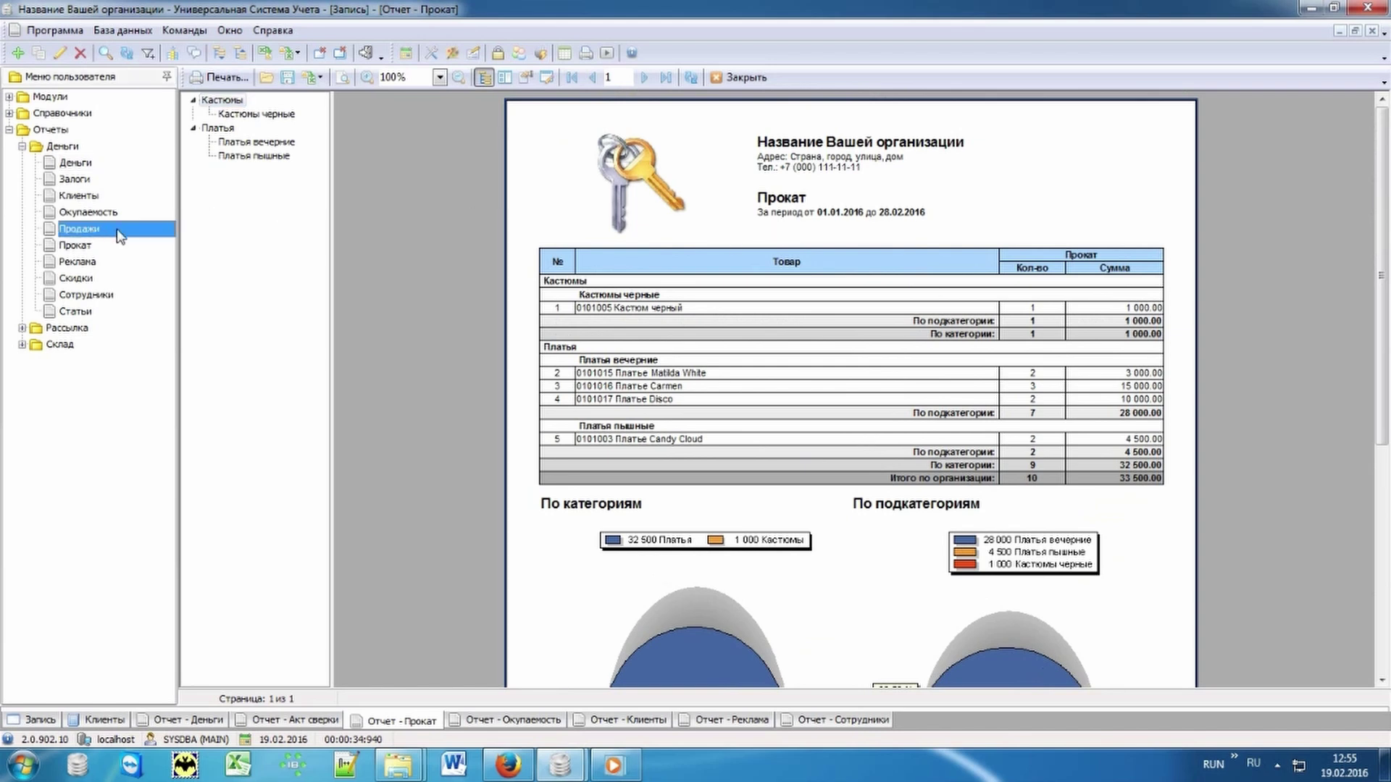
pyautogui.click(111, 213)
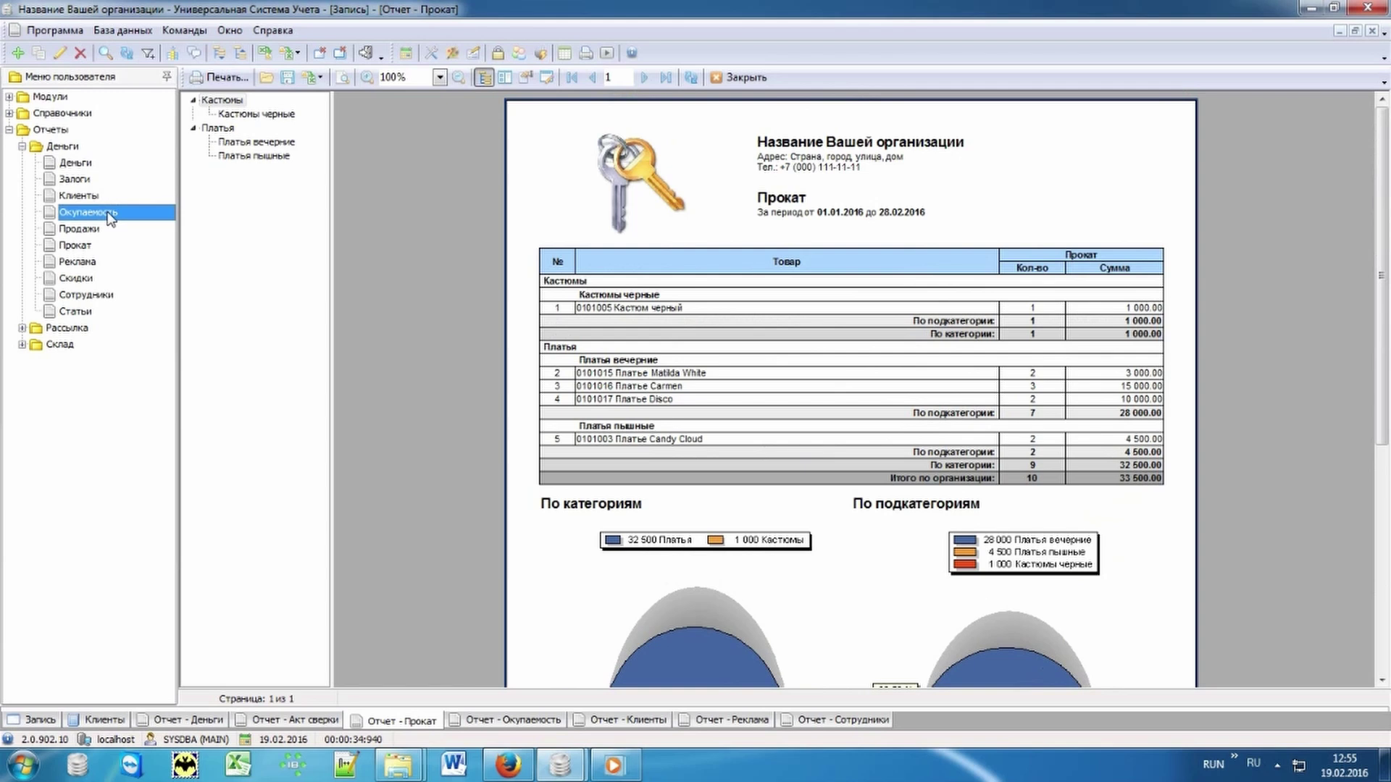
# Step: Review the Окупаемость, Клиенты and Реклама reports, ending on Сотрудники: two sellers, 55 500.00 total
pyautogui.click(464, 723)
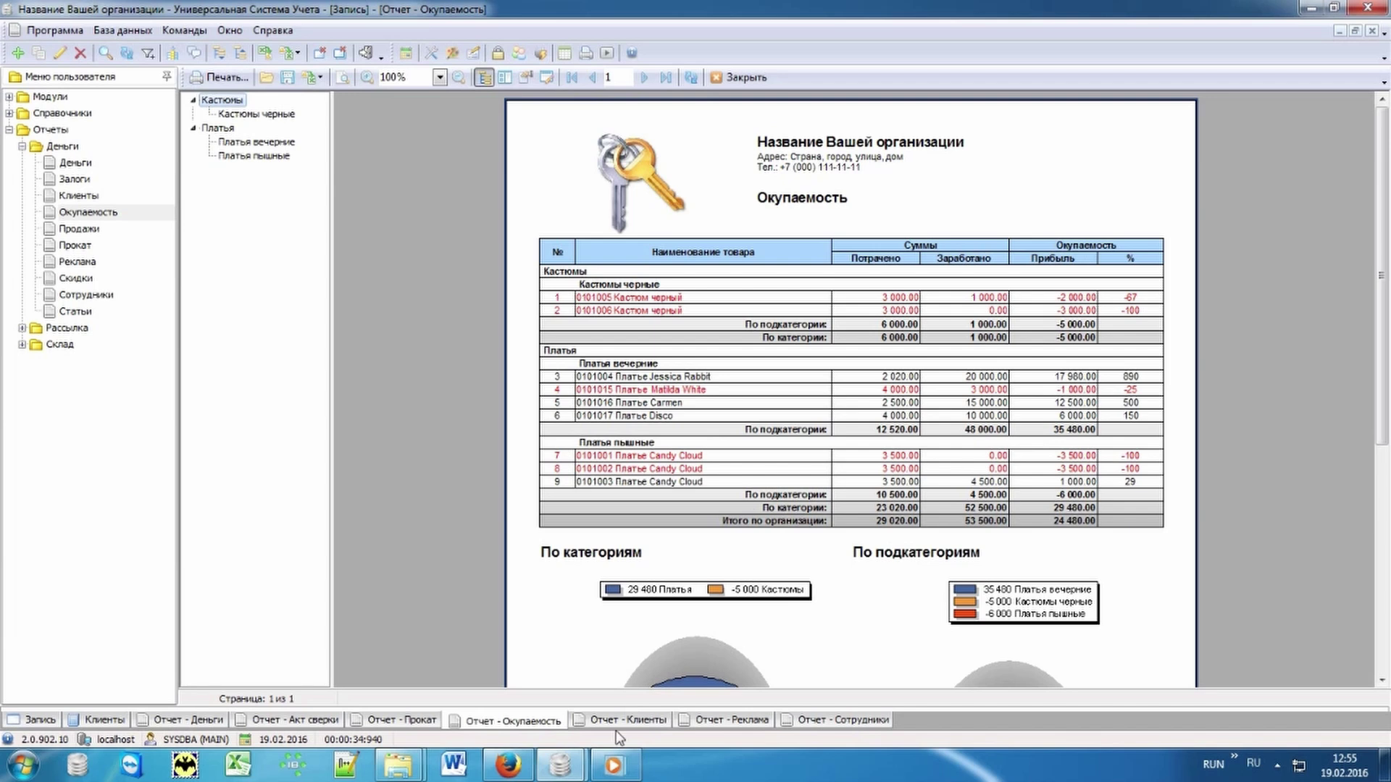
pyautogui.click(616, 724)
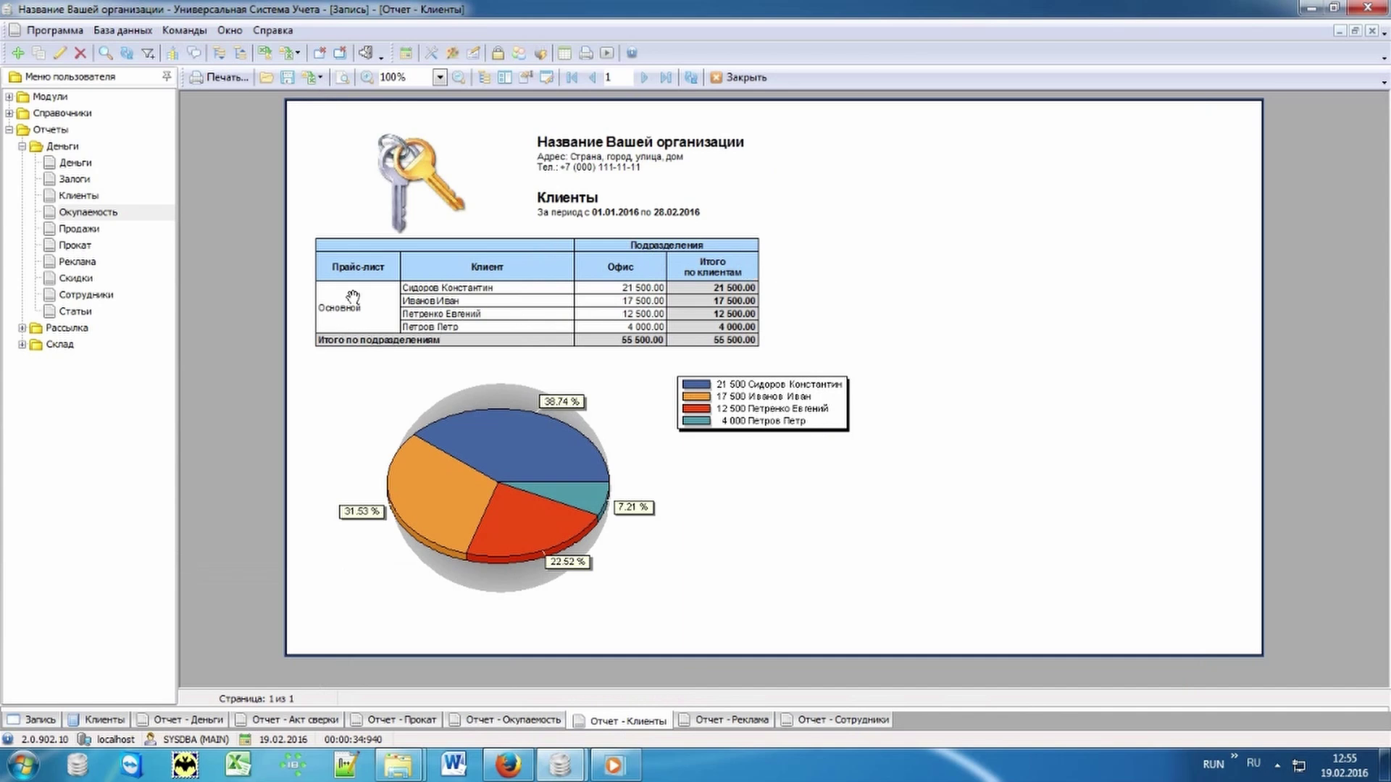
pyautogui.click(709, 721)
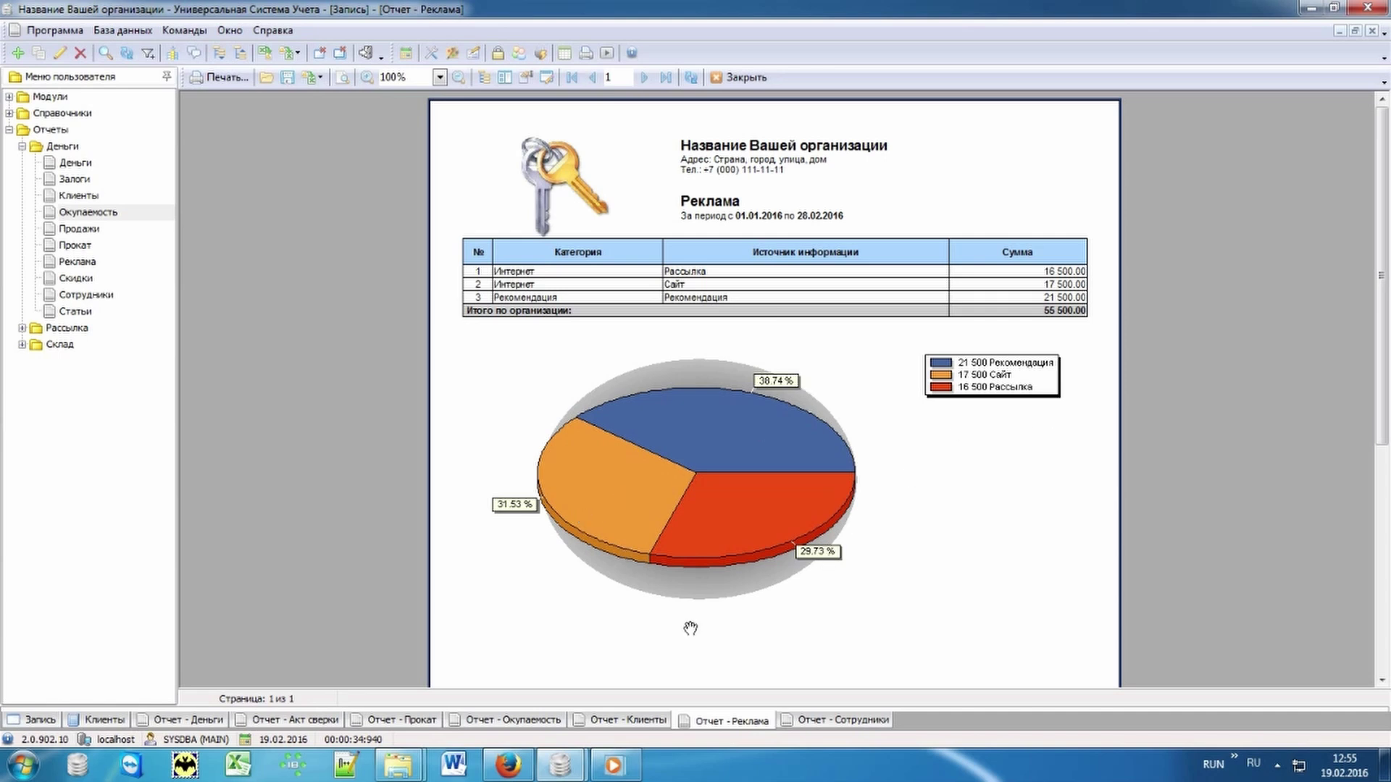
pyautogui.click(814, 721)
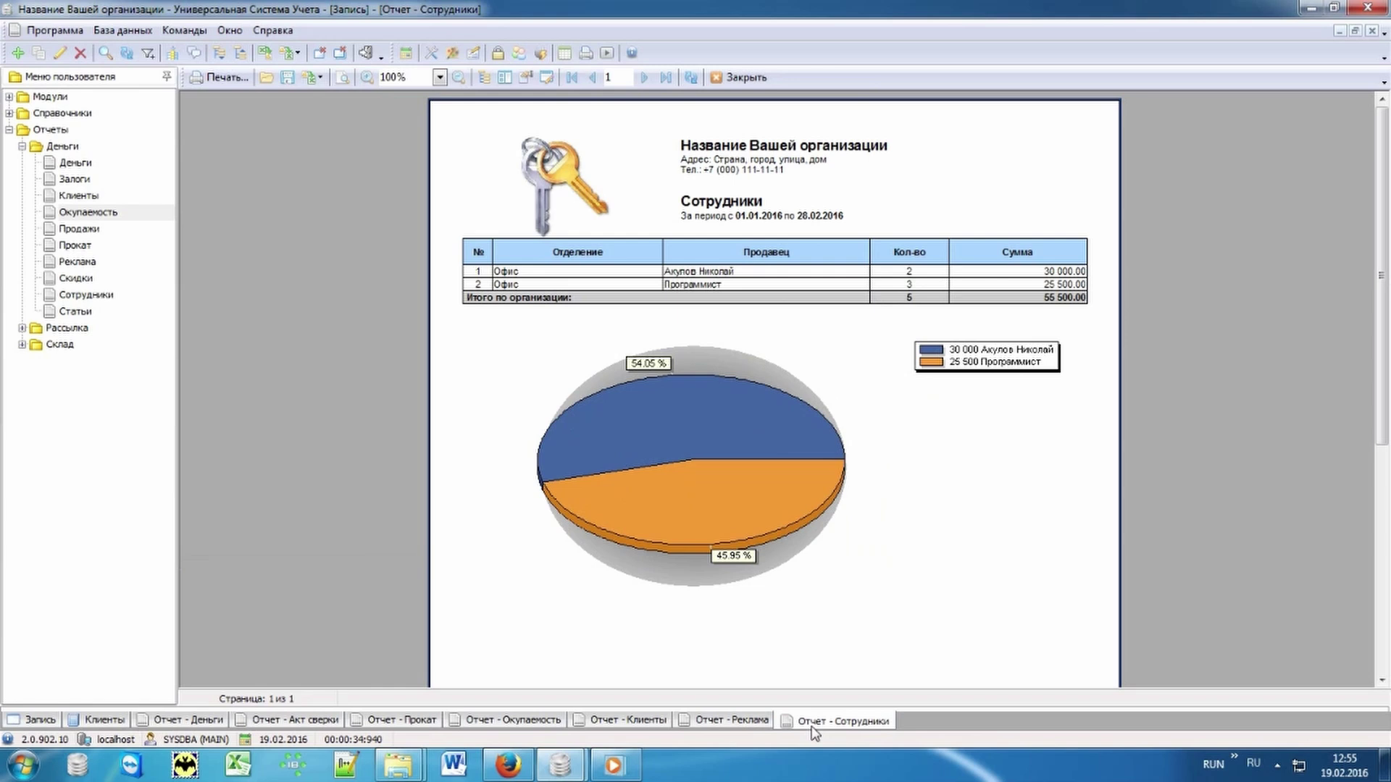